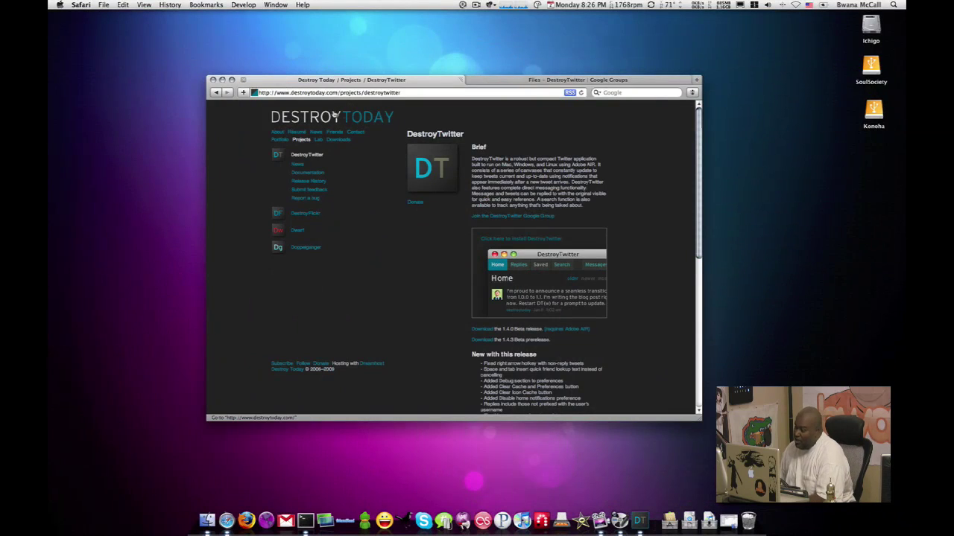
- Select the project page URL in Safari and scroll down to the 1.4.0 and 1.4.3 Beta downloads
click(303, 93)
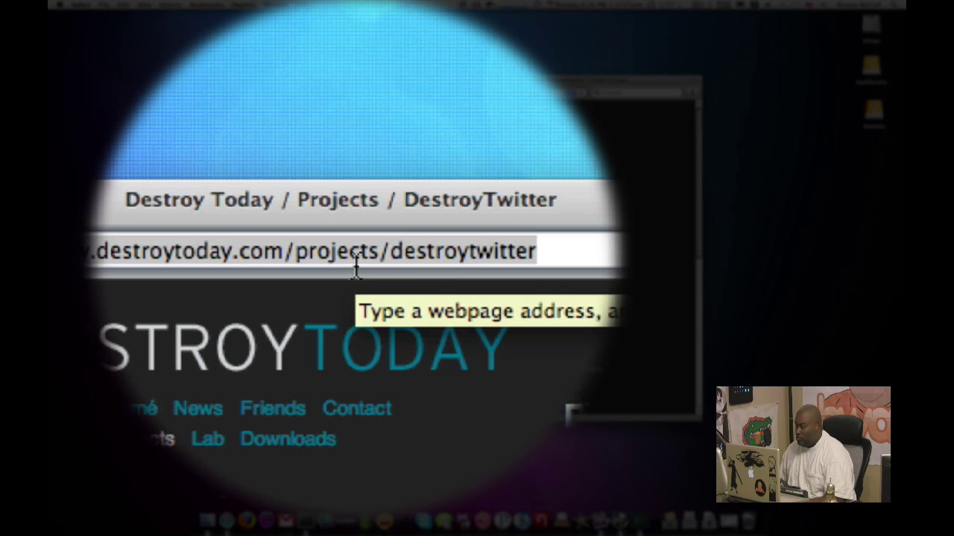
scroll(386, 260, down, 10)
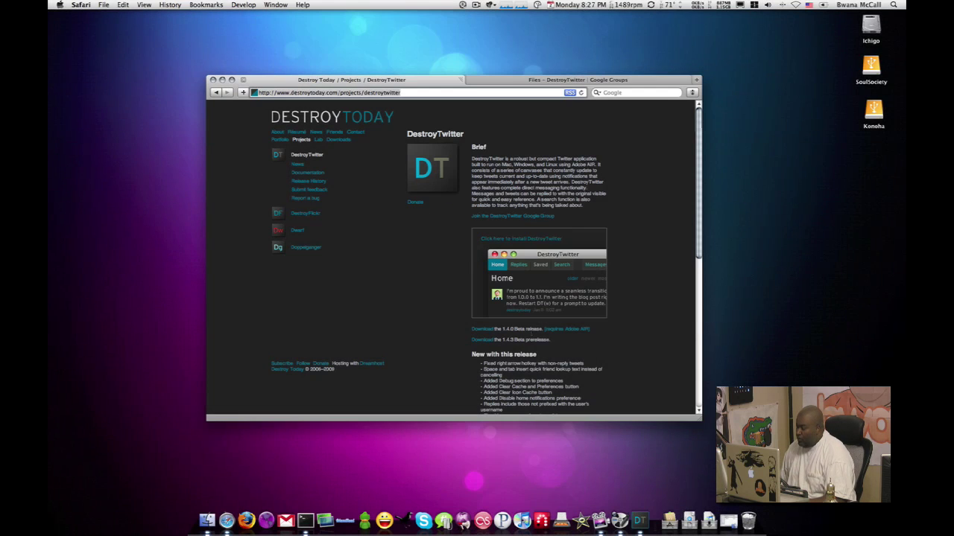
scroll(500, 242, down, 1)
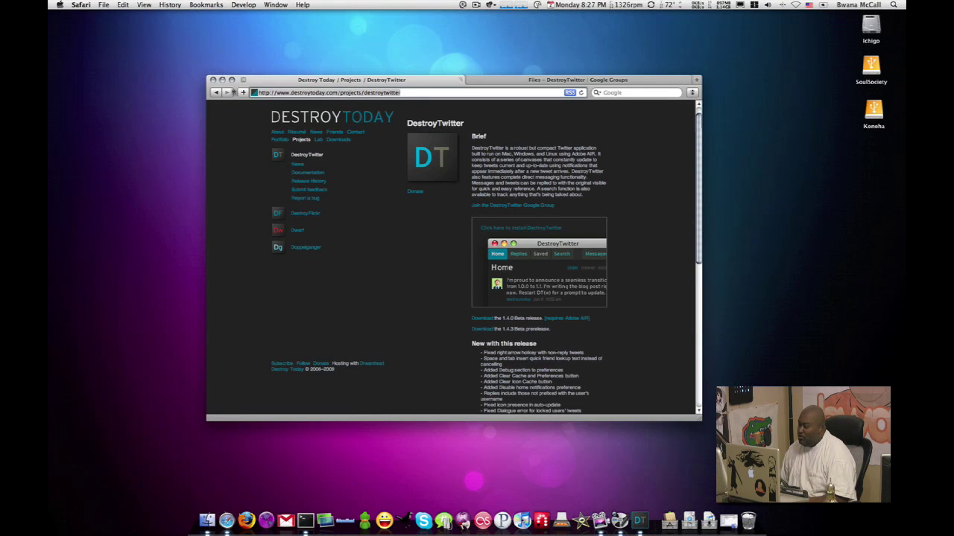
- Minimize Safari and shift the DestroyTwitter window slightly right toward the desktop centre
click(222, 80)
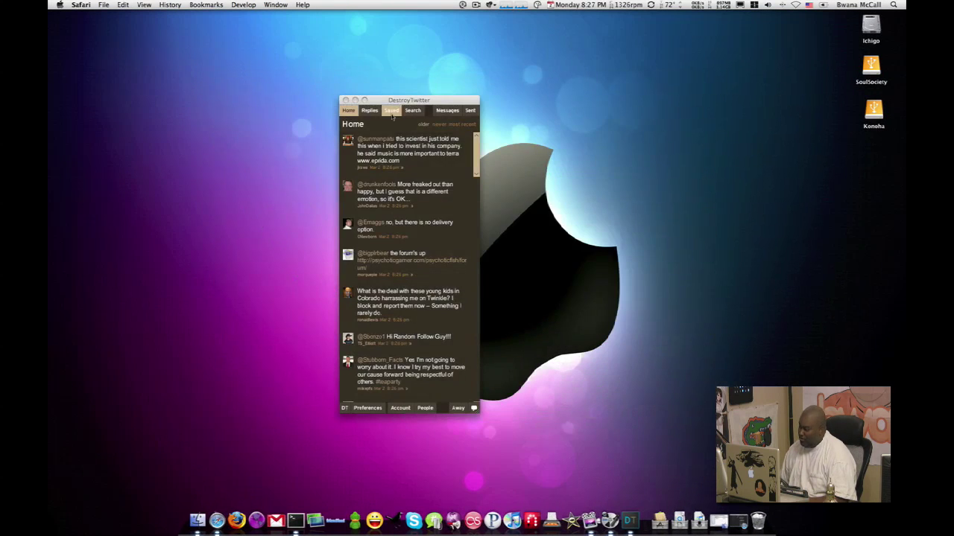
drag(391, 102, 424, 98)
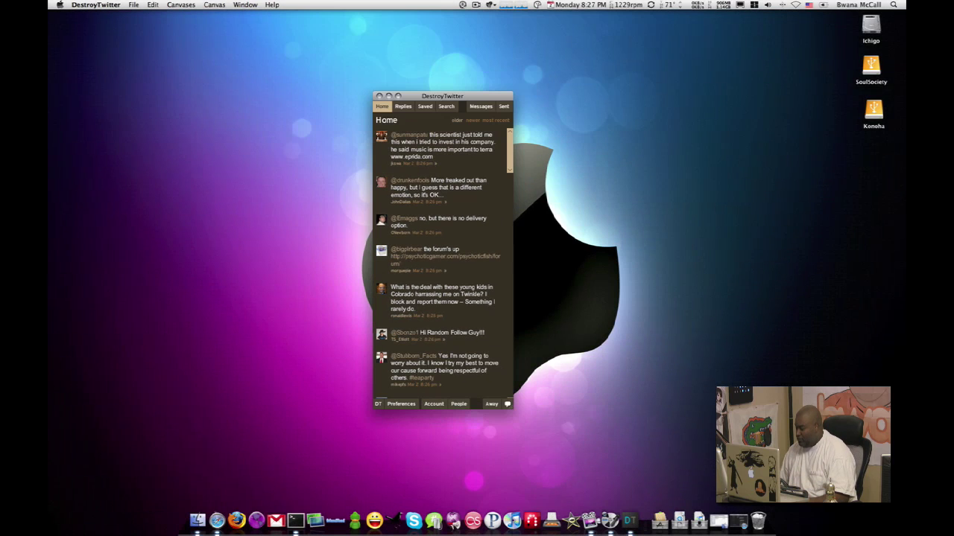
- Restore the themes folder window from the Dock and move it to the screen centre
click(720, 523)
click(630, 306)
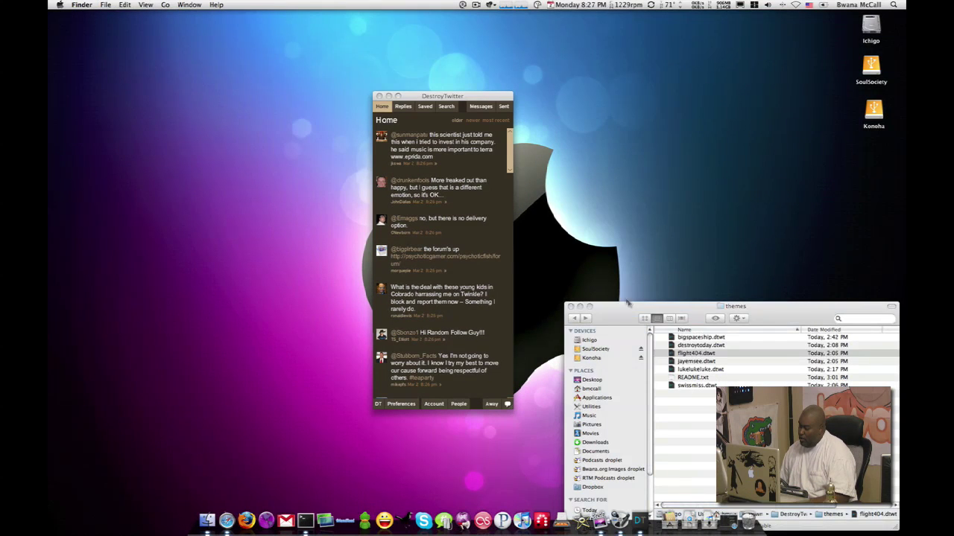
drag(653, 313, 456, 147)
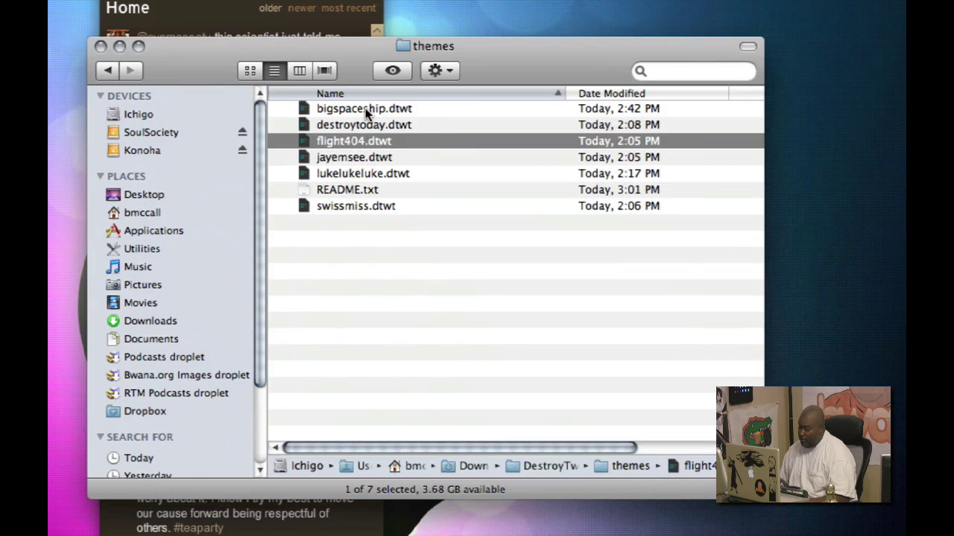
- Apply the bigspaceship, destroytoday, then flight404 .dtwt themes to DestroyTwitter
double_click(507, 170)
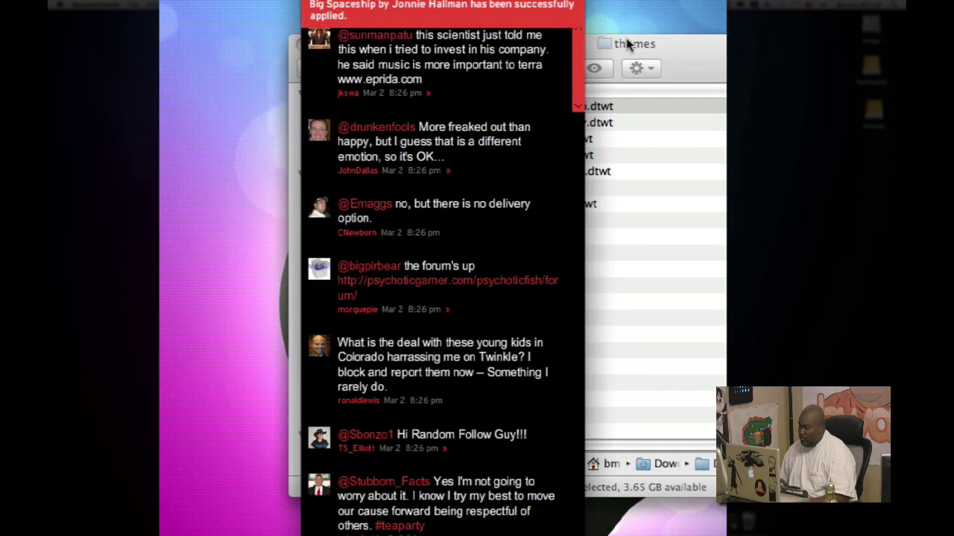
click(633, 46)
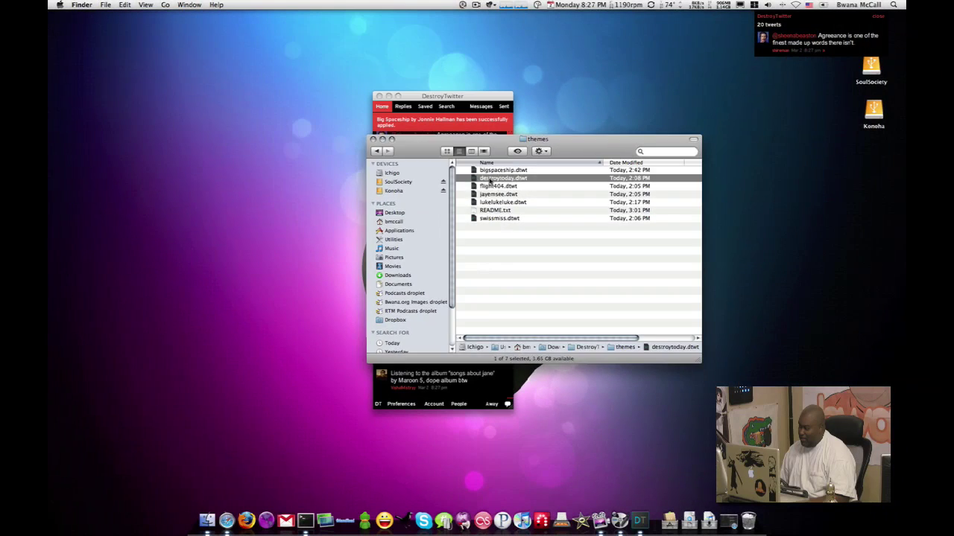
click(336, 127)
double_click(489, 180)
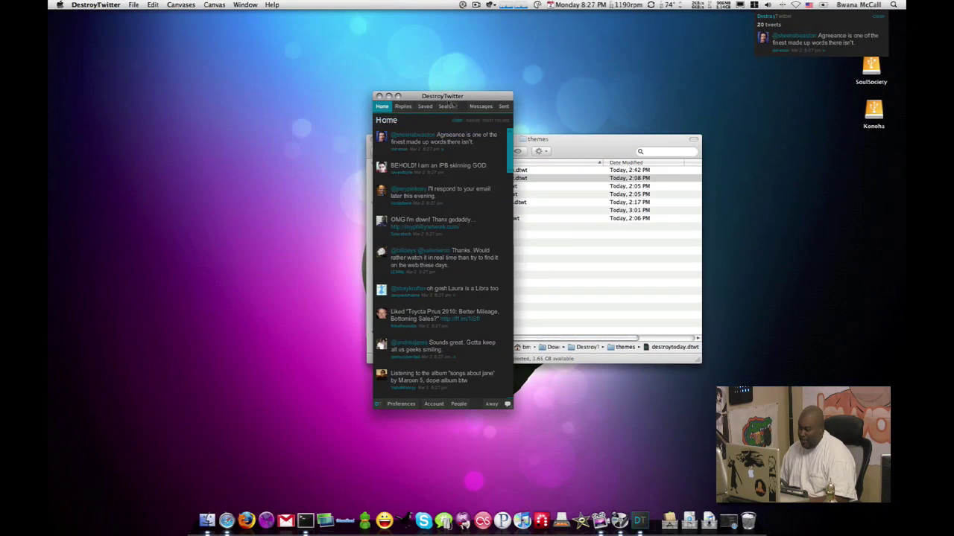
click(544, 193)
double_click(544, 187)
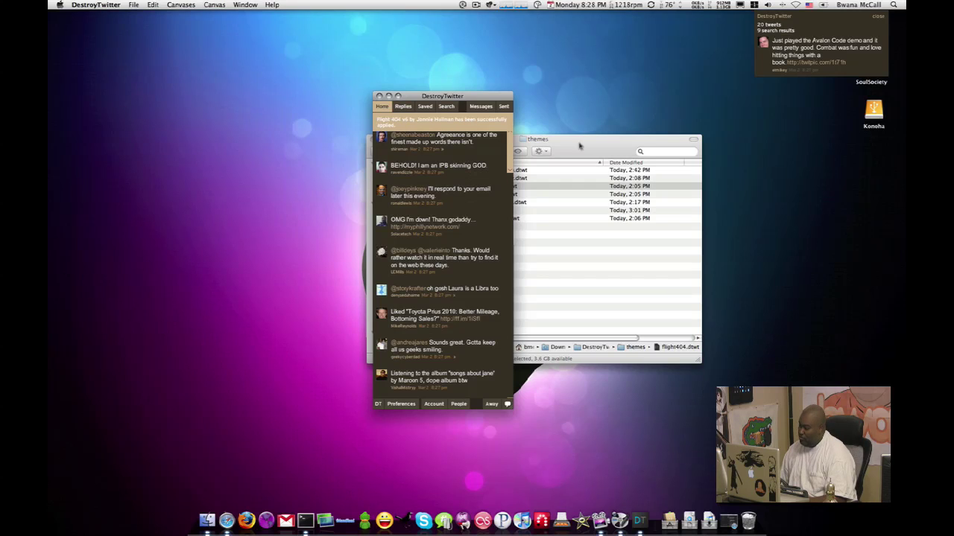
click(536, 148)
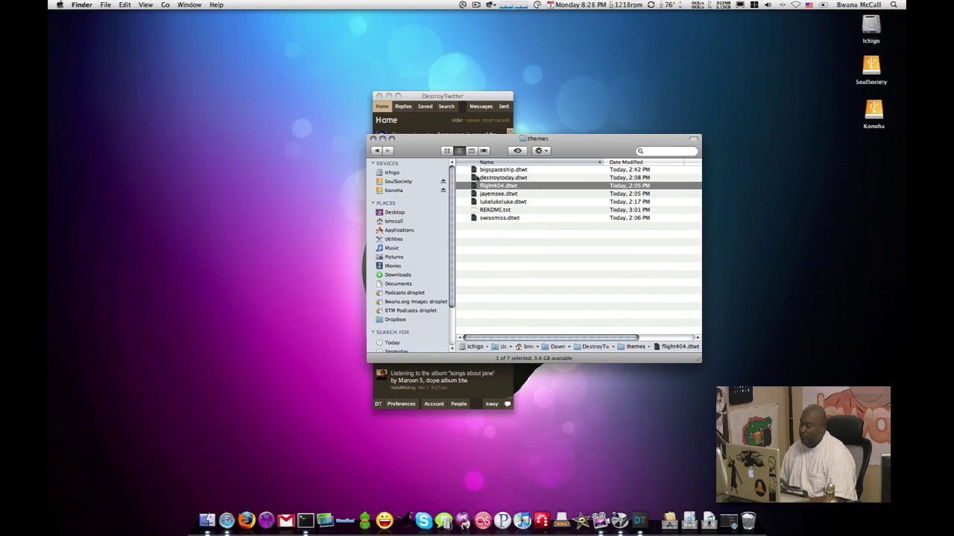
- Minimize the themes folder, then view DestroyTwitter's Replies, Saved and 'demo' Search canvases
click(382, 139)
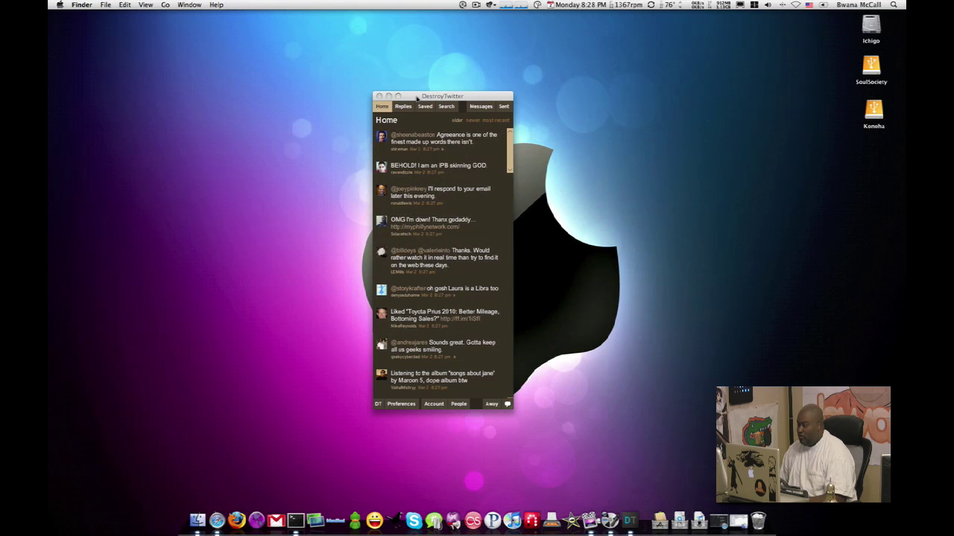
click(416, 97)
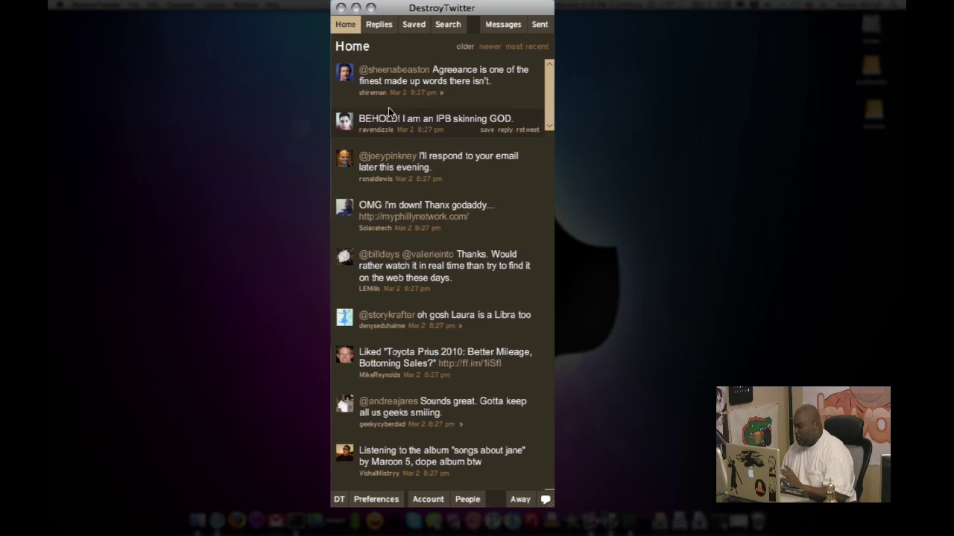
mouse_move(395, 68)
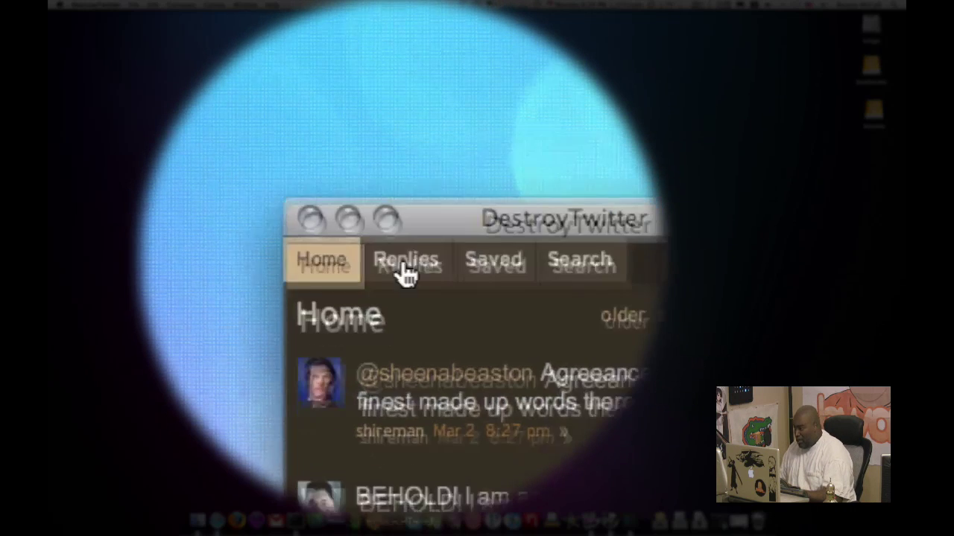
click(406, 261)
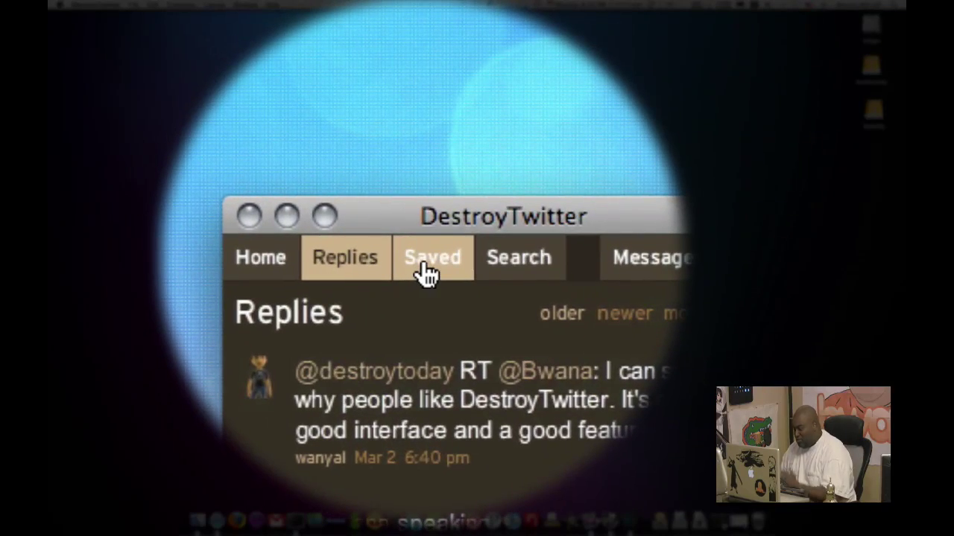
click(426, 269)
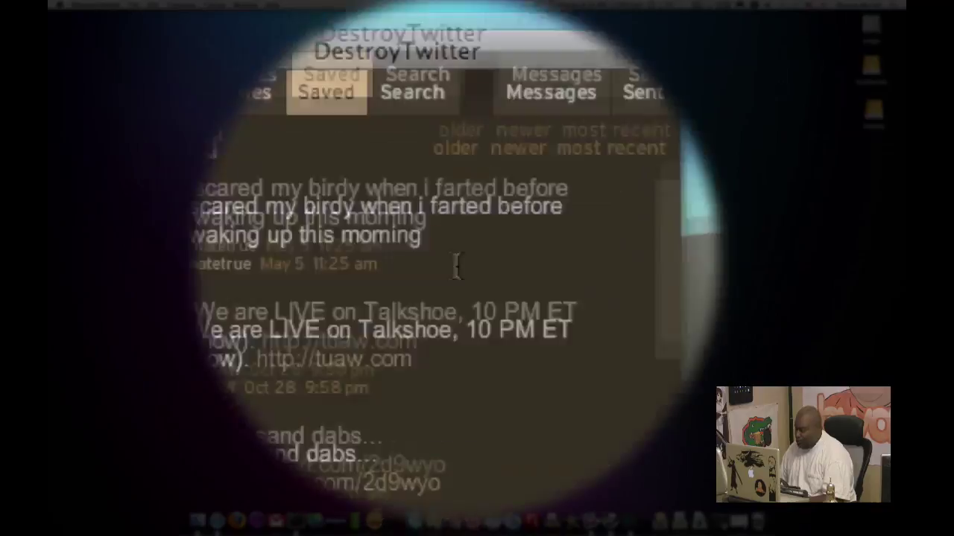
click(451, 272)
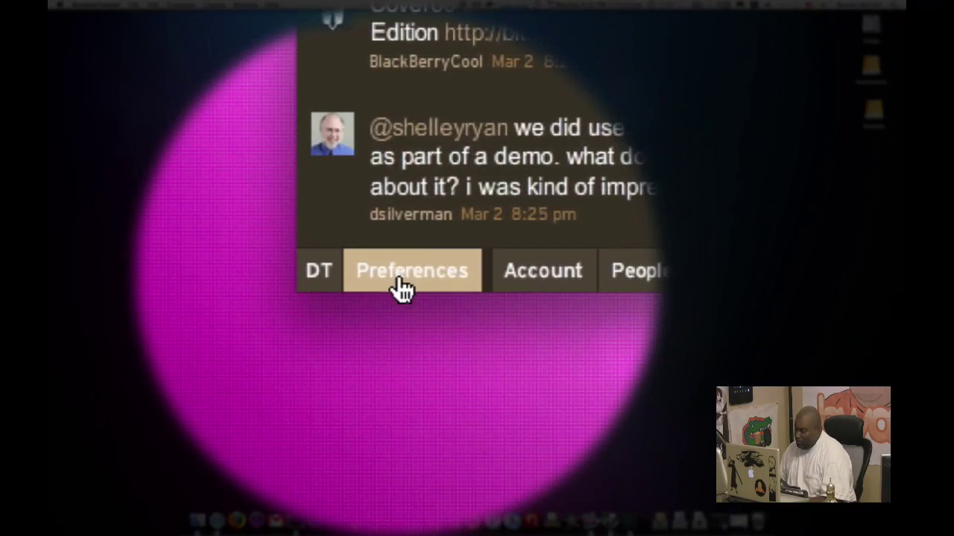
- Open DestroyTwitter Preferences and scroll through the Application, Workspace, Rules and Canvas settings
click(142, 281)
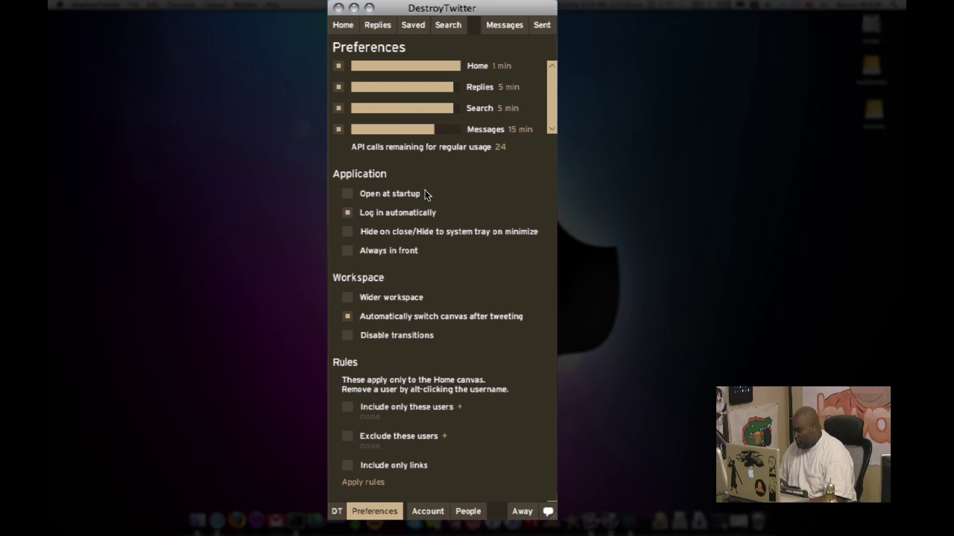
scroll(425, 192, down, 1)
scroll(426, 194, down, 2)
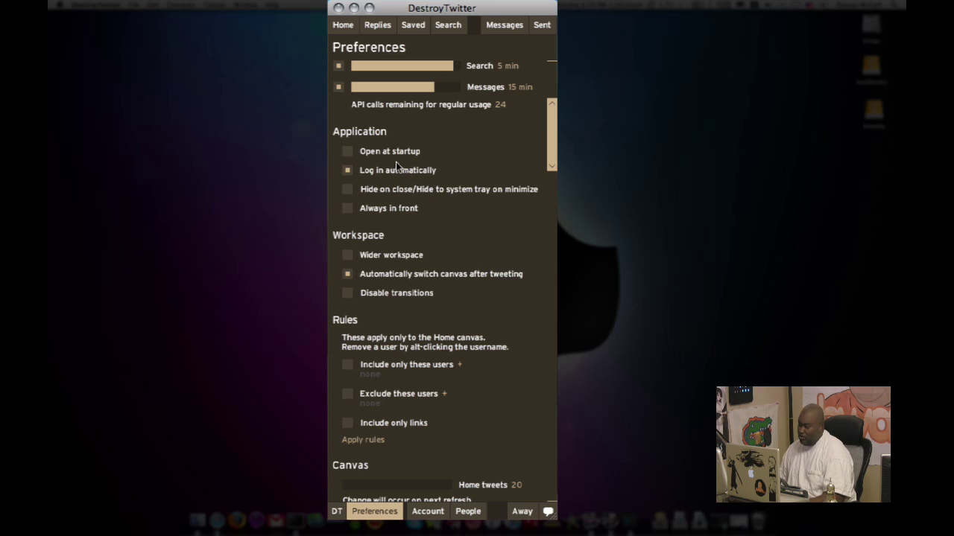
scroll(475, 195, down, 4)
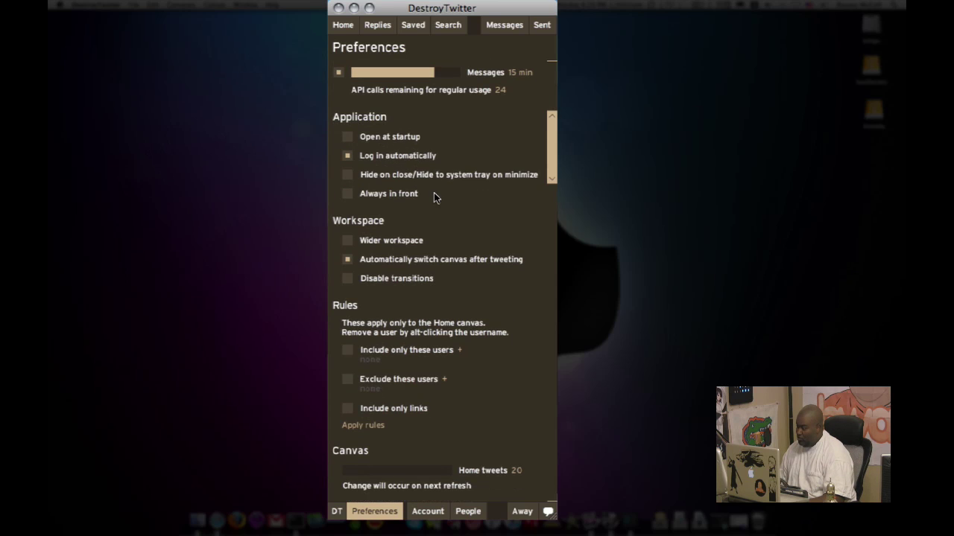
scroll(436, 203, down, 1)
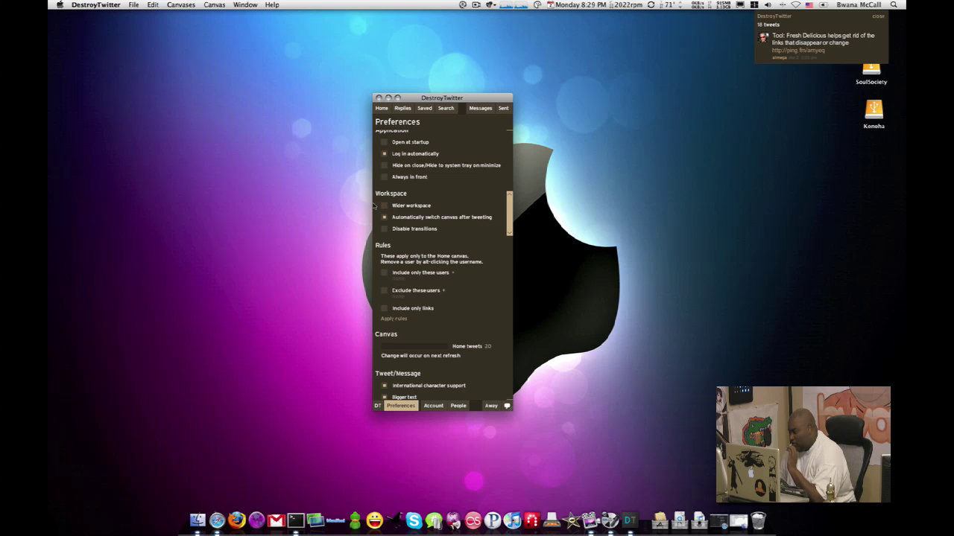
- Try the Wider workspace three-canvas layout, then turn Wider workspace back off in Preferences
click(385, 207)
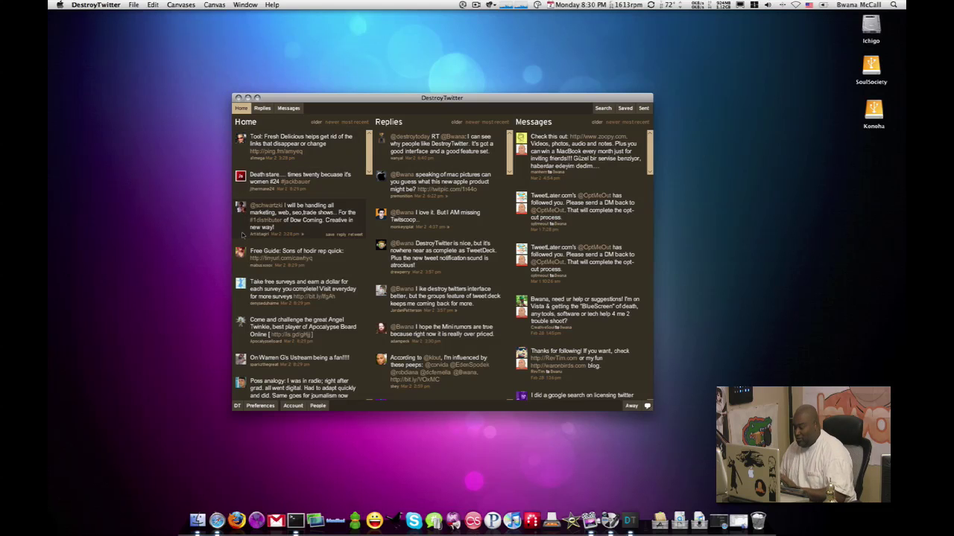
click(259, 406)
scroll(308, 274, down, 4)
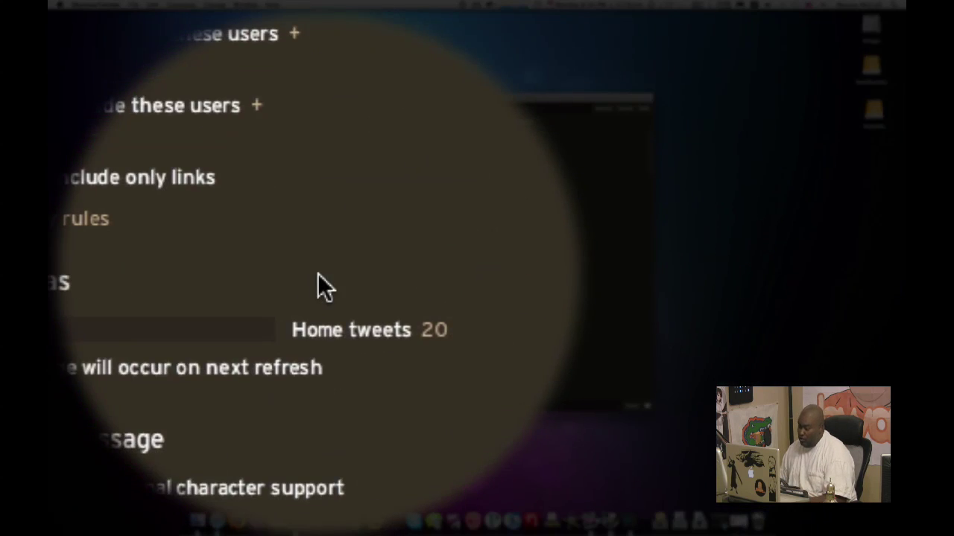
scroll(317, 273, up, 6)
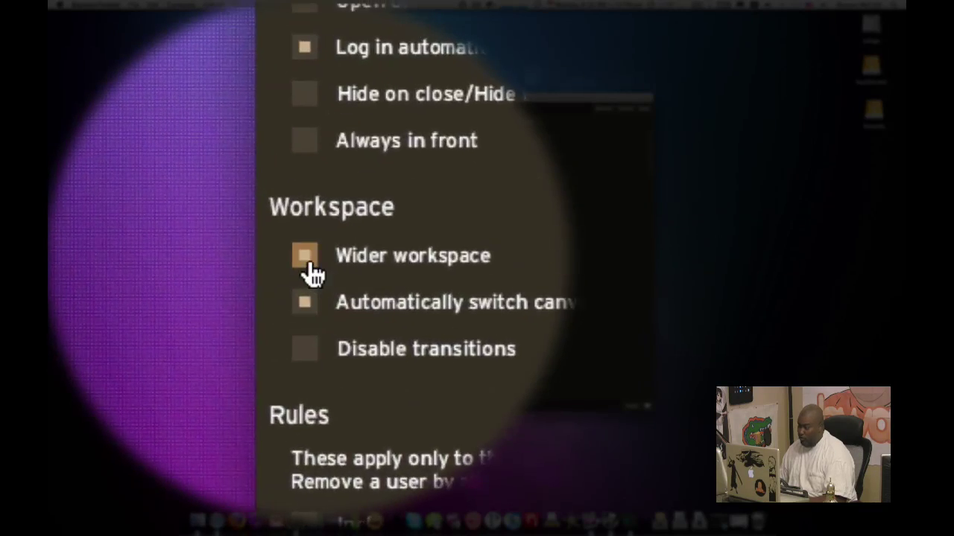
click(305, 271)
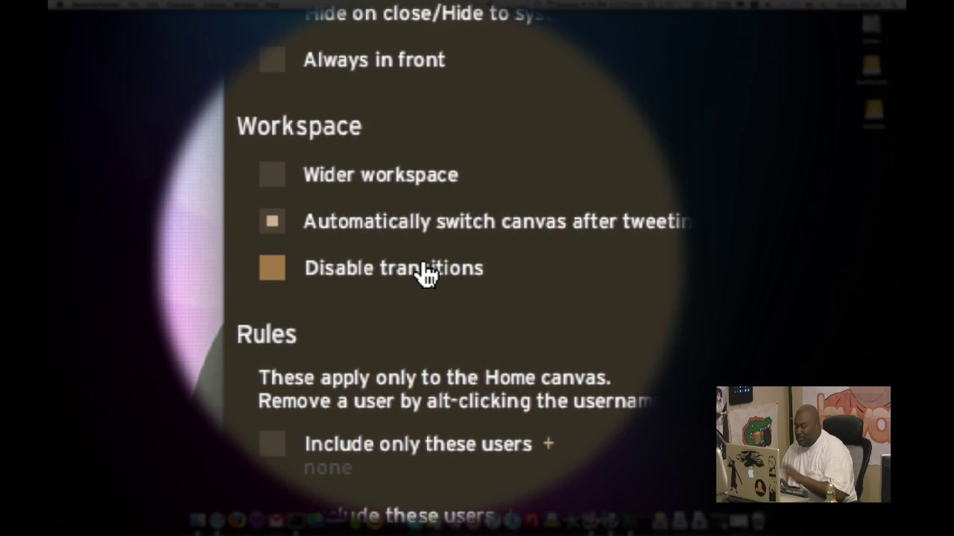
click(424, 270)
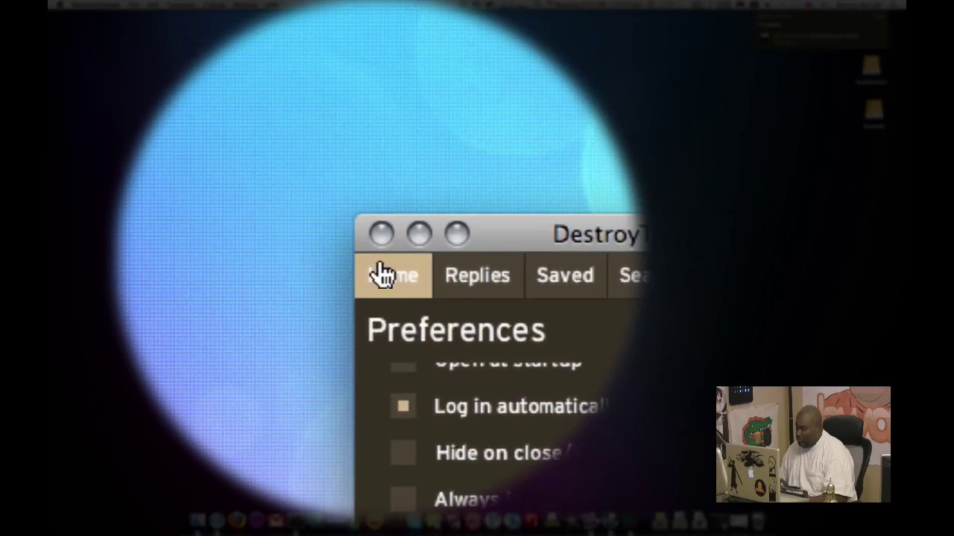
click(379, 271)
click(396, 273)
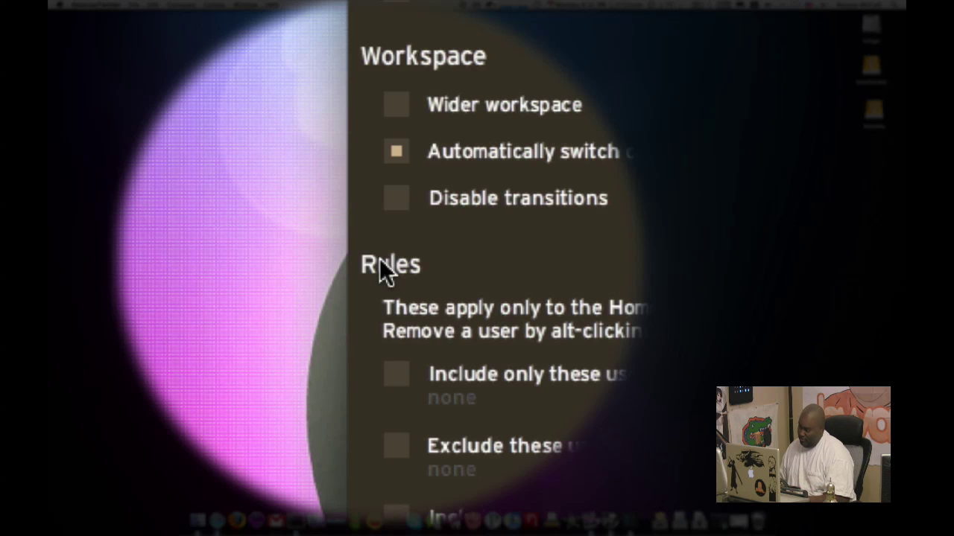
click(379, 265)
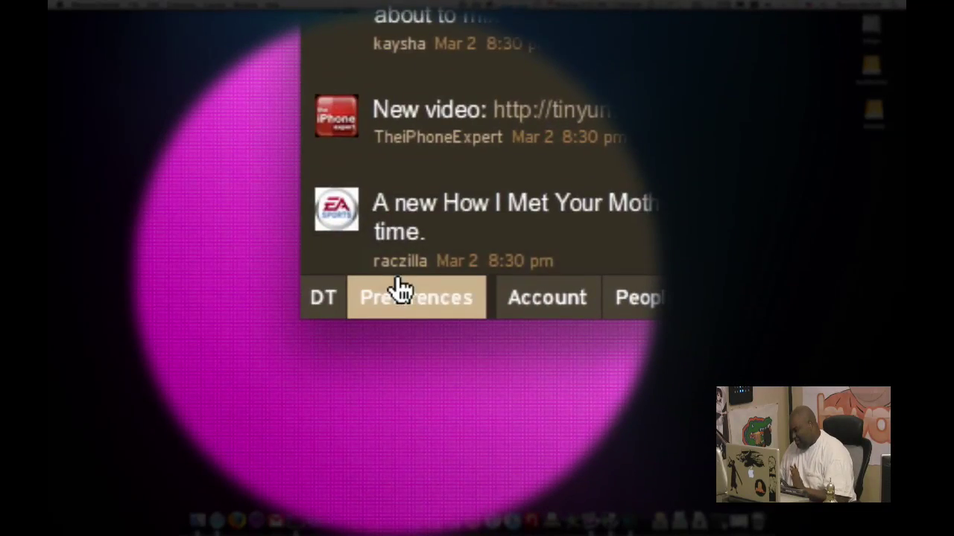
click(399, 291)
scroll(395, 273, down, 5)
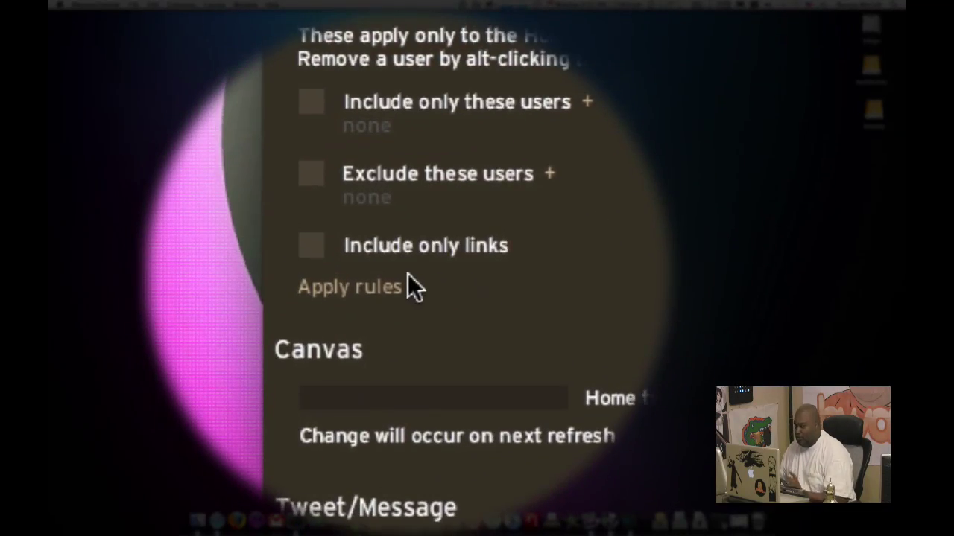
scroll(407, 275, up, 2)
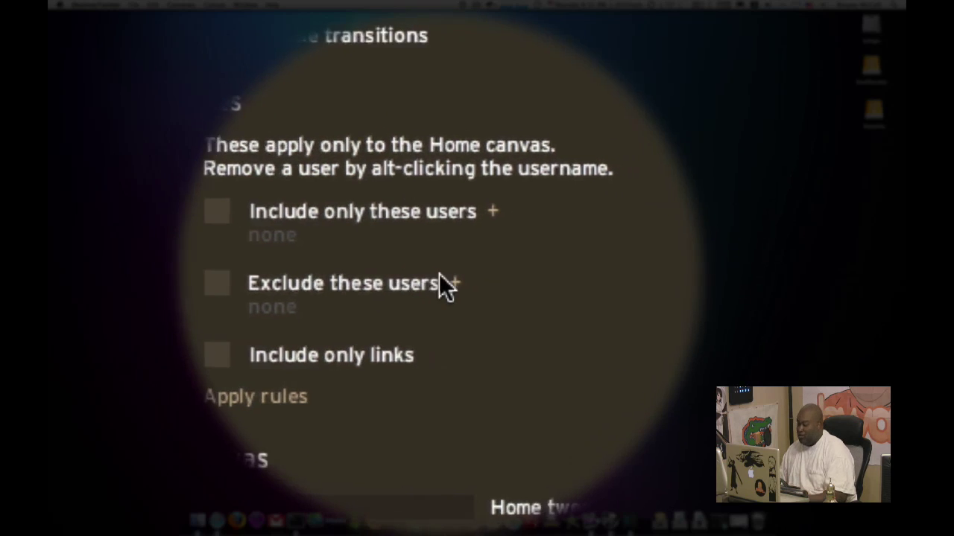
- Add one account to the Exclude these users list via the friend lookup, then close it
click(447, 278)
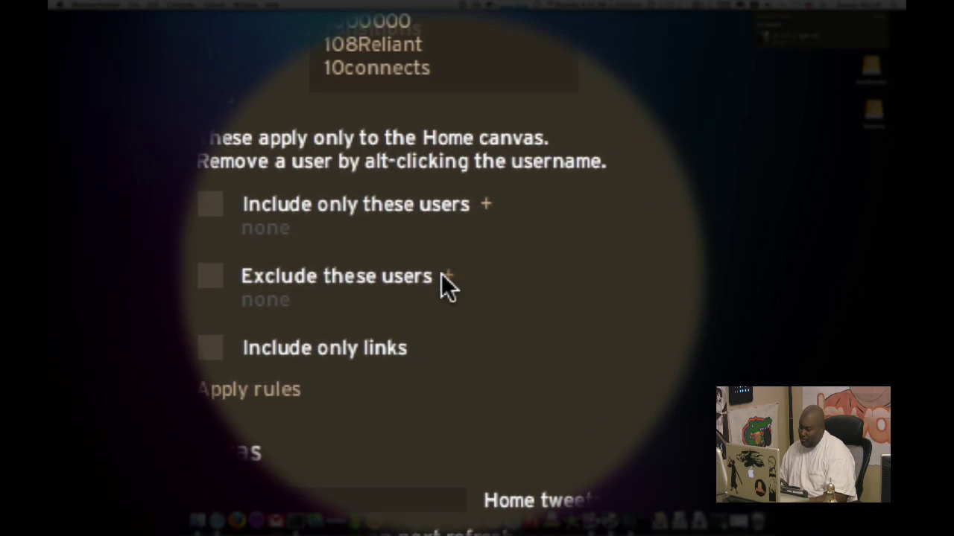
text(scolbe)
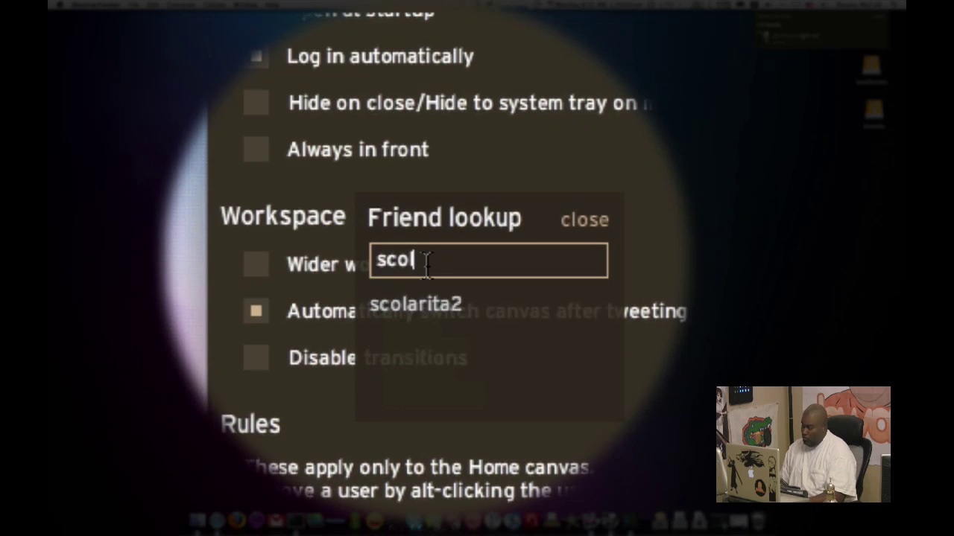
key(BackSpace)
key(BackSpace)
key(BackSpace)
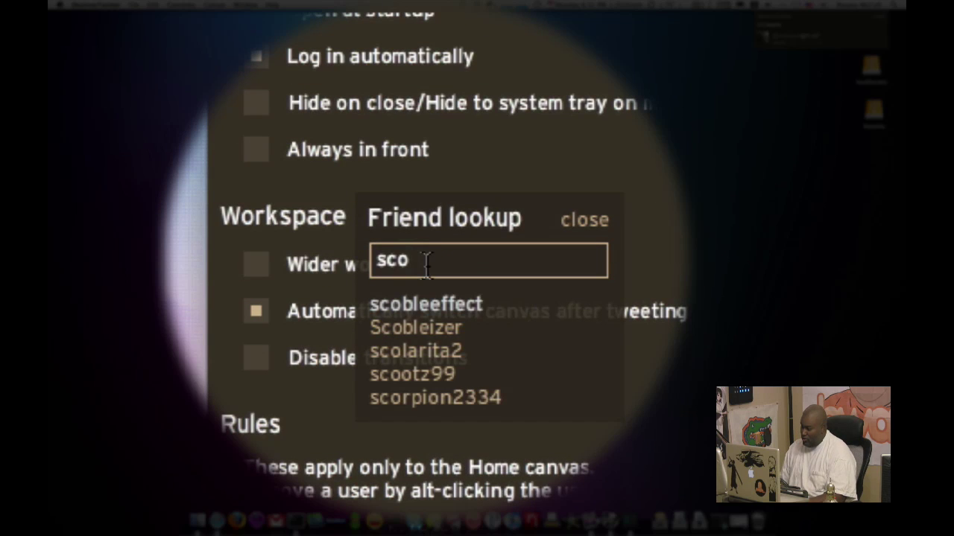
text(ble)
key(Return)
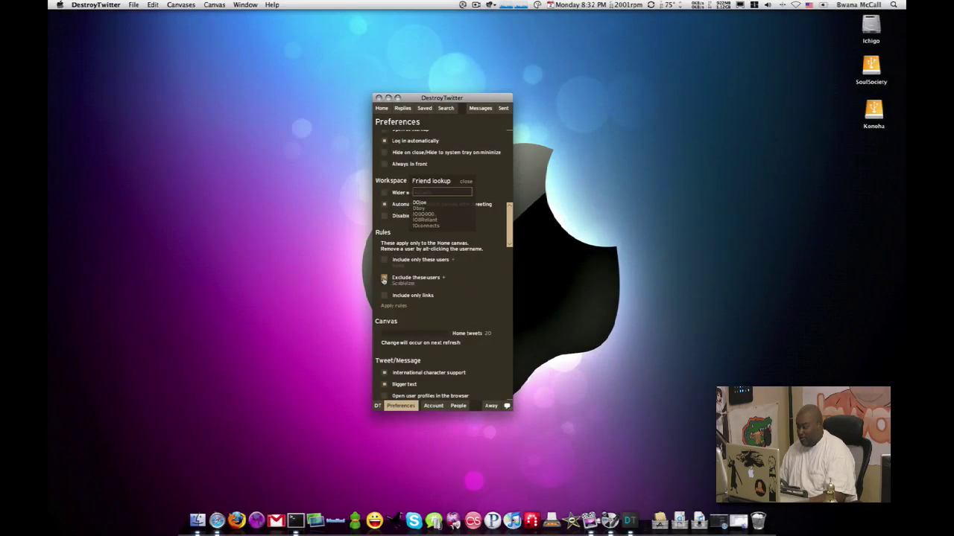
click(466, 183)
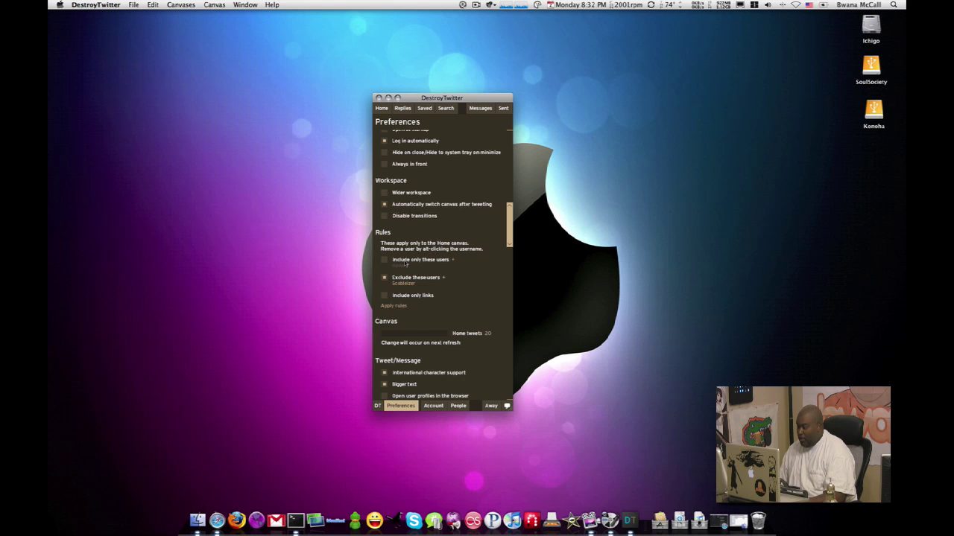
- Check Include only these users and add the first four accounts to its list
click(385, 260)
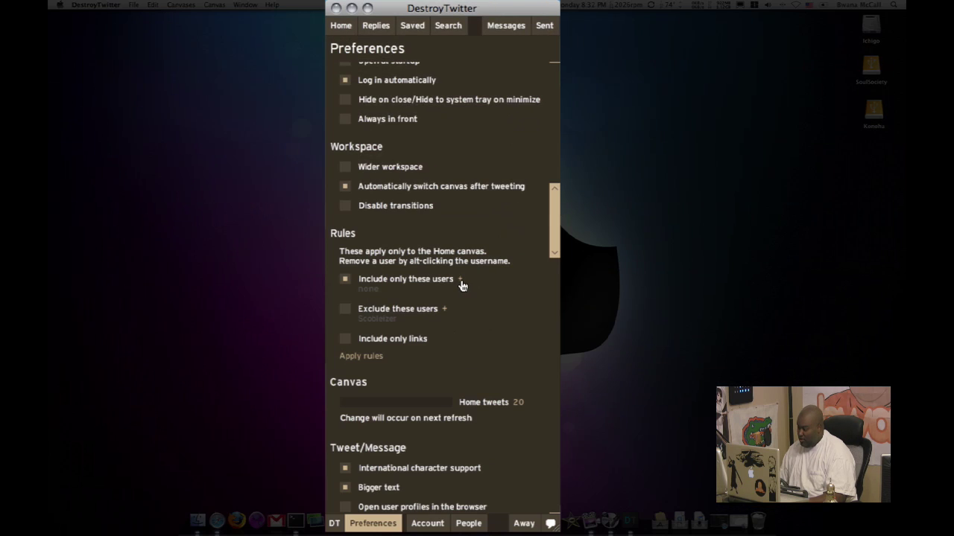
click(460, 280)
text(chrispirillo)
key(Return)
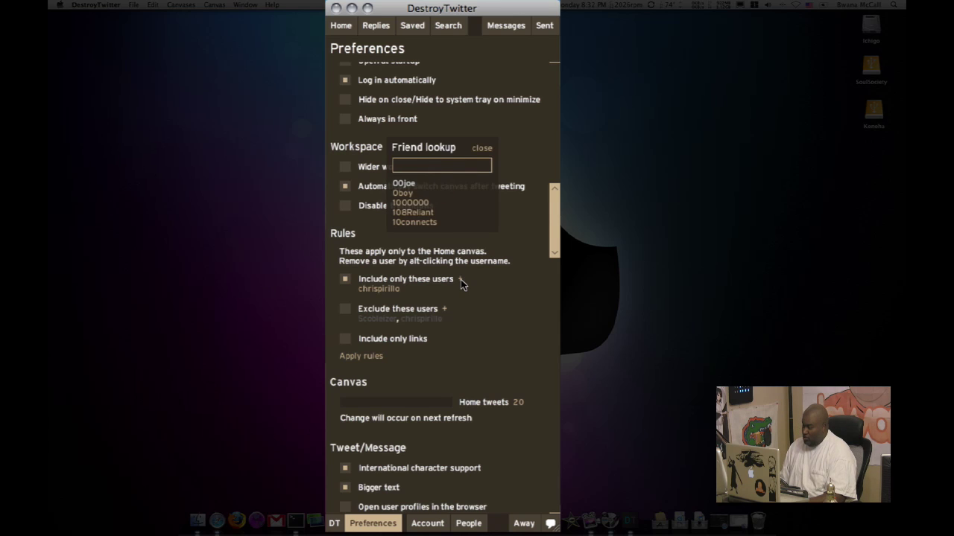
text(insurgent)
key(Return)
text(Strat5888)
key(Return)
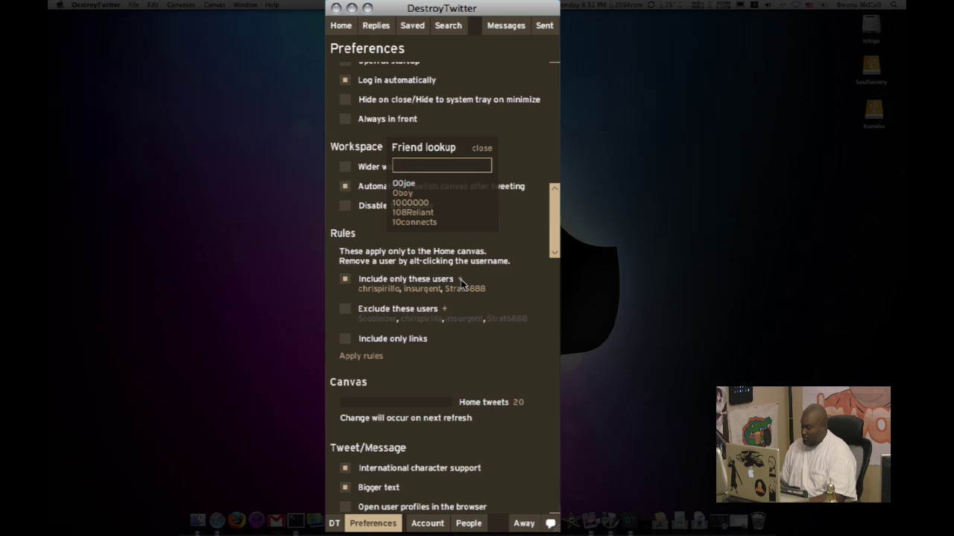
text(warefly)
key(Return)
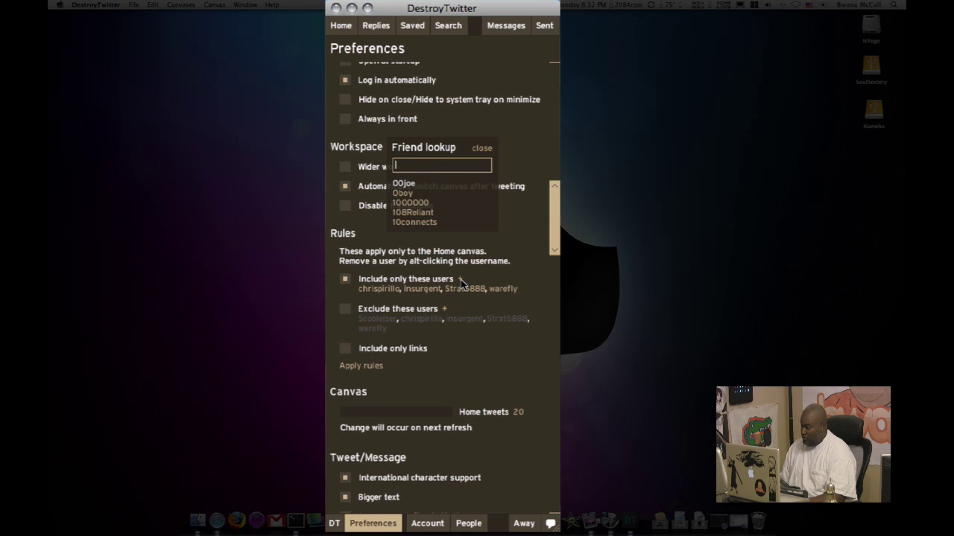
- Add the remaining two accounts to the include list and close the friend lookup
text(Fluff)
key(BackSpace)
key(BackSpace)
key(BackSpace)
key(BackSpace)
key(BackSpace)
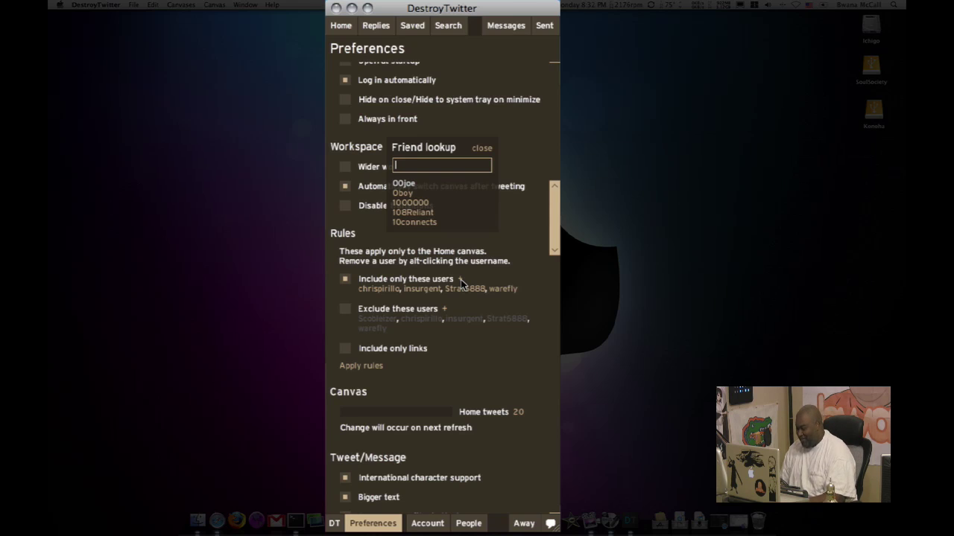
text(covax)
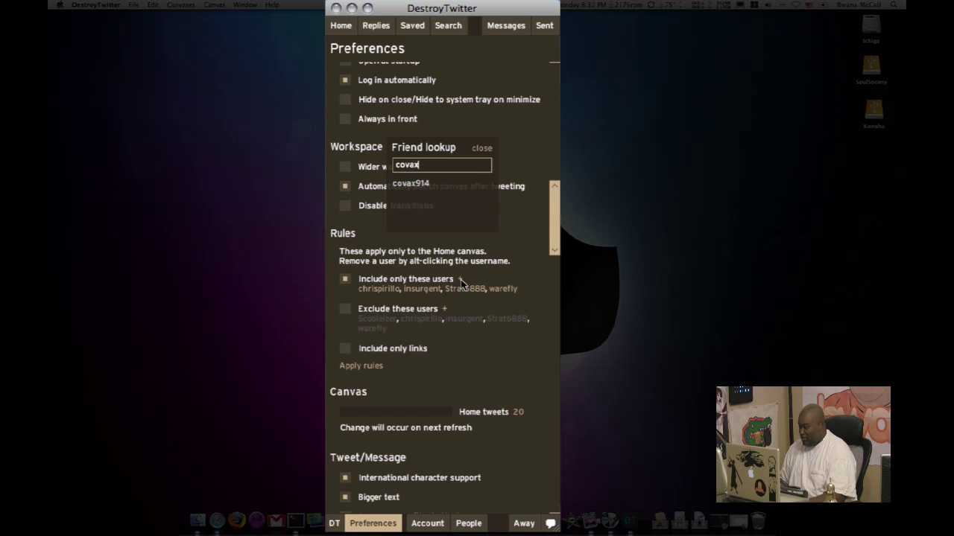
key(Return)
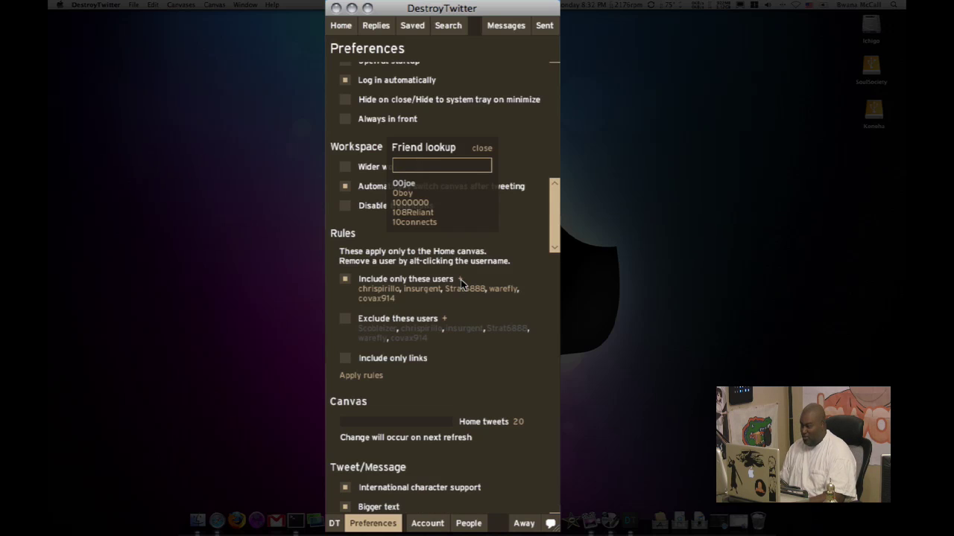
text(John_Fis)
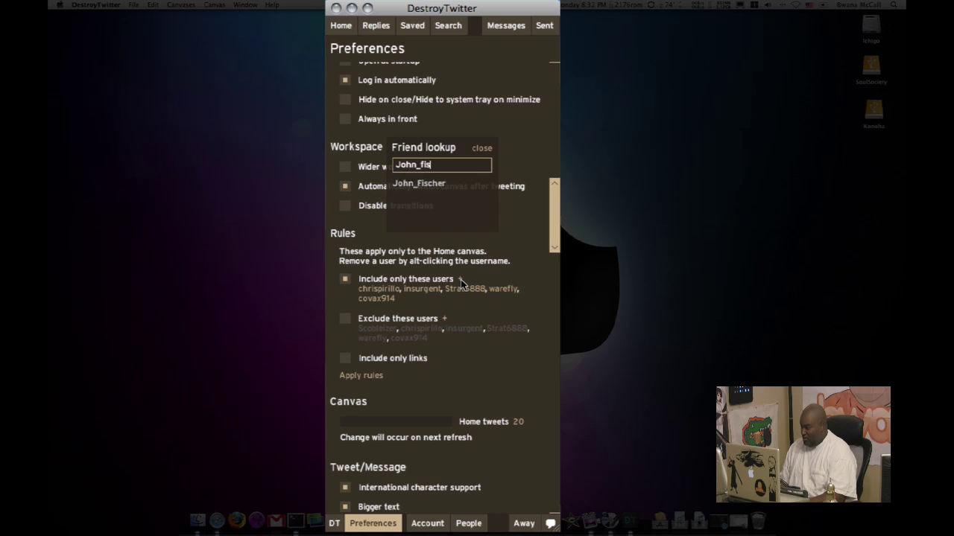
key(Return)
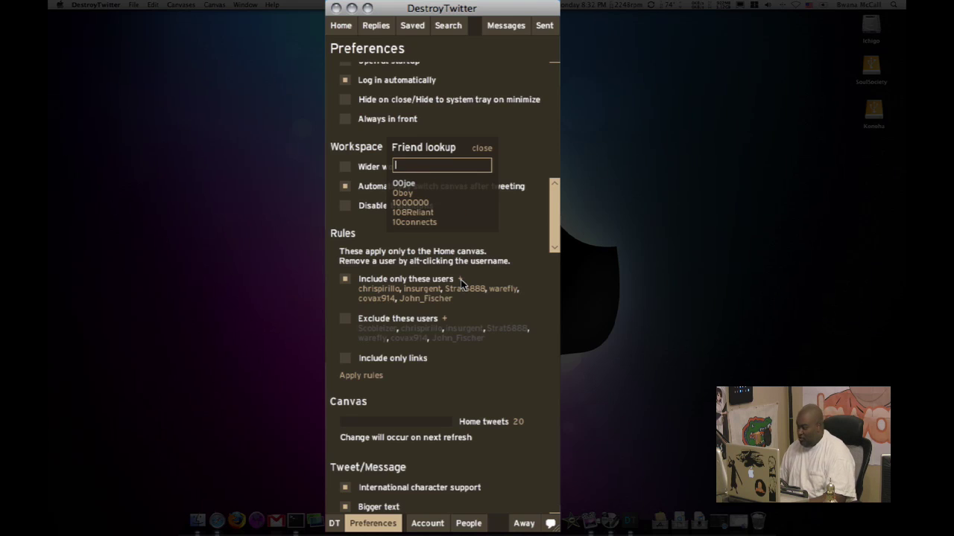
click(482, 148)
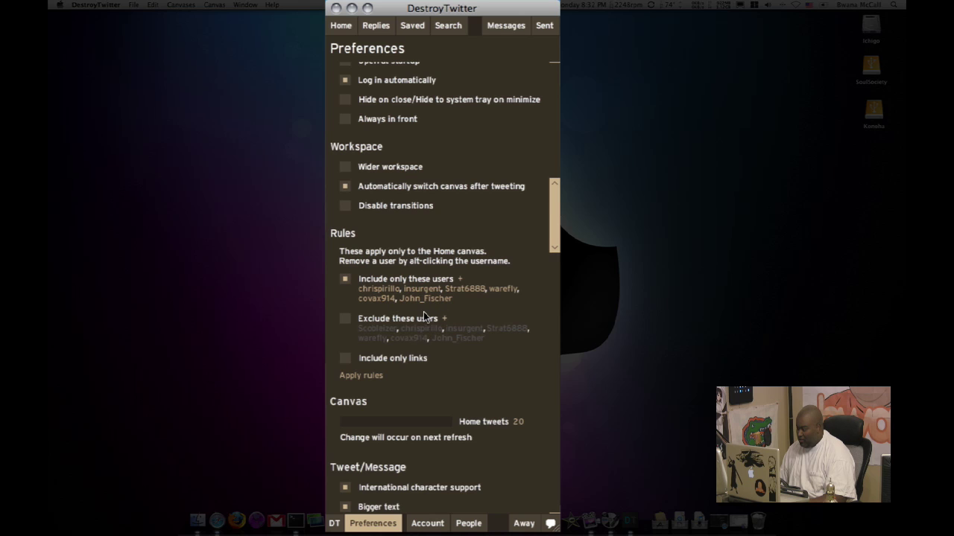
- Apply the include-only user rules to the Home canvas
scroll(417, 458, down, 2)
scroll(417, 456, down, 7)
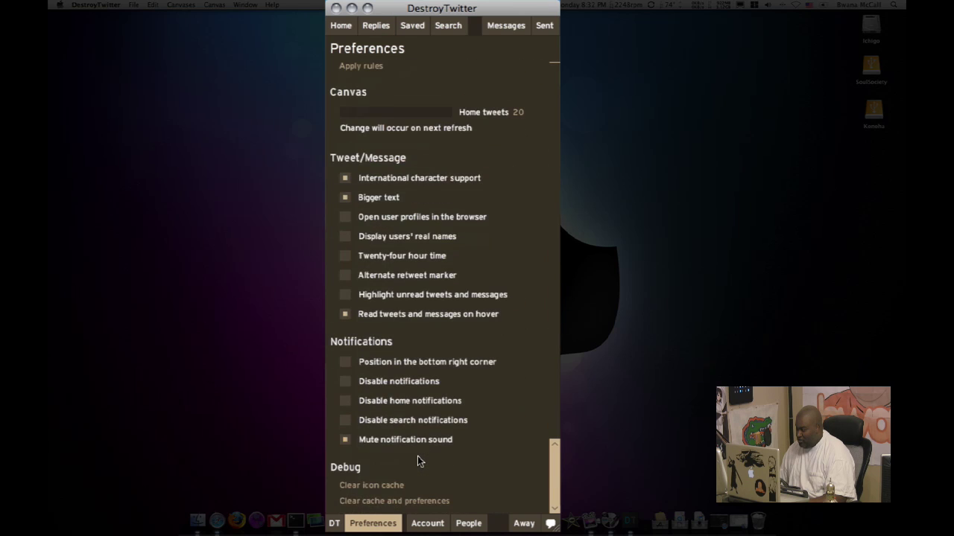
scroll(417, 456, up, 7)
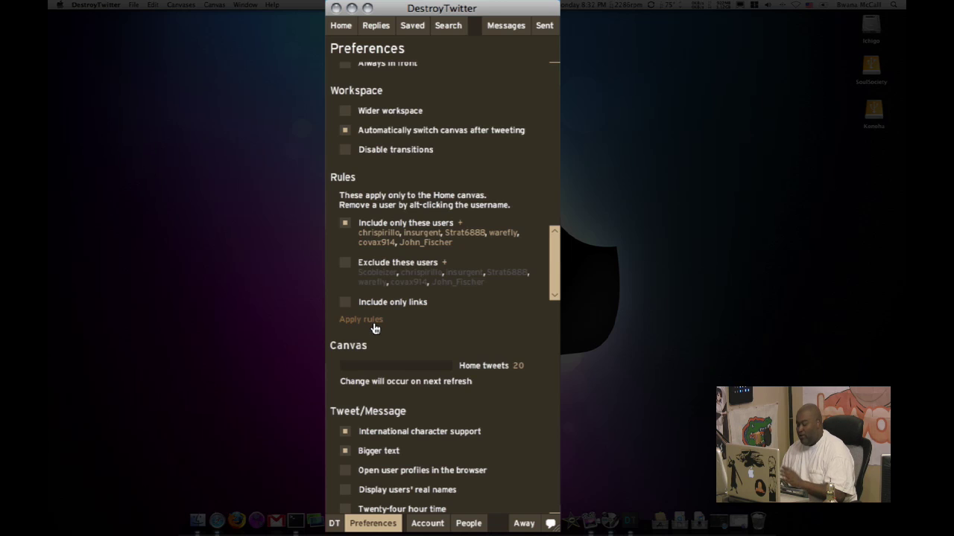
click(370, 320)
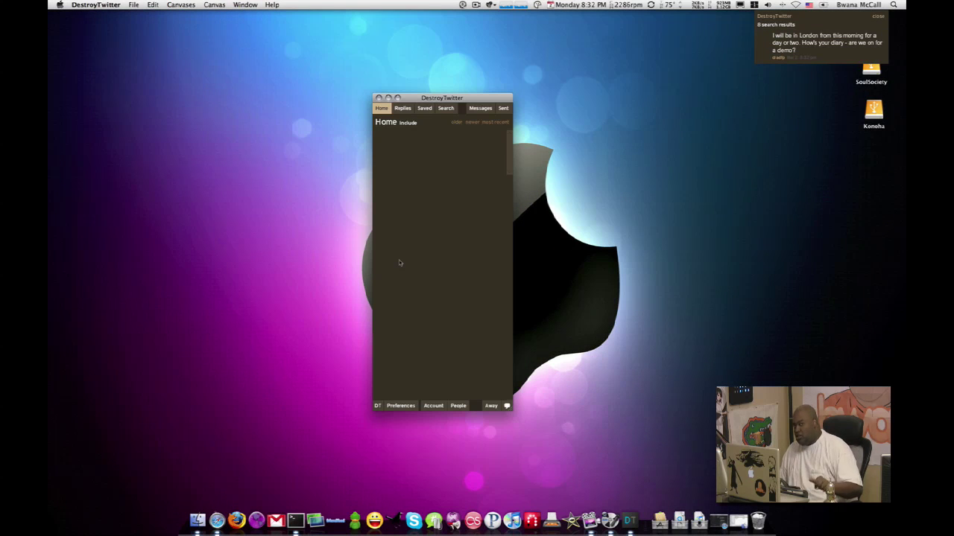
- Reopen Preferences and switch the Home rule to Exclude these users, then back to Include only
click(409, 406)
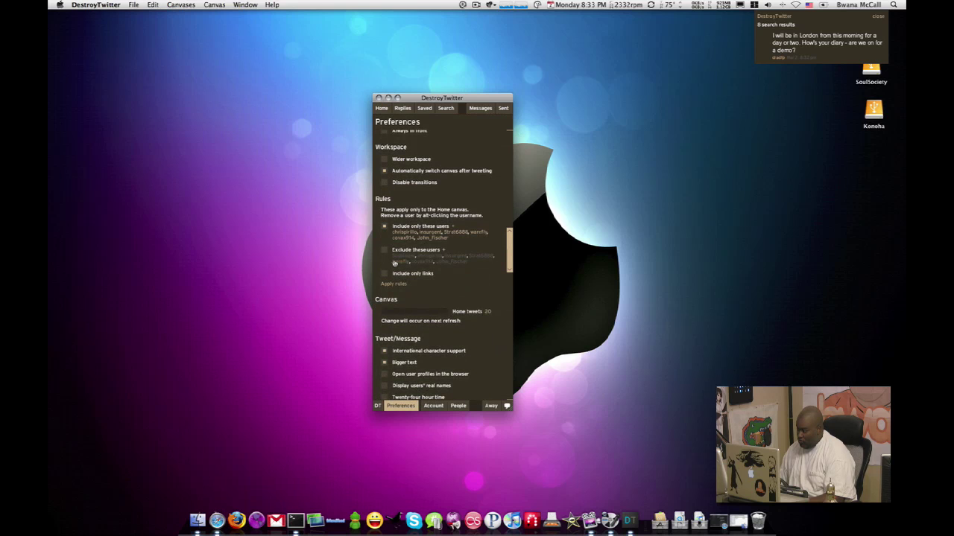
click(385, 252)
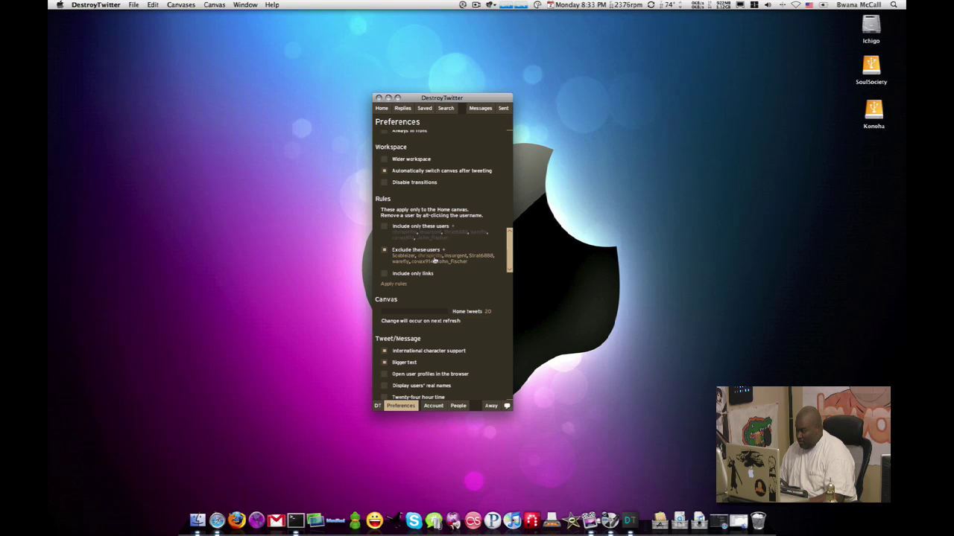
click(385, 227)
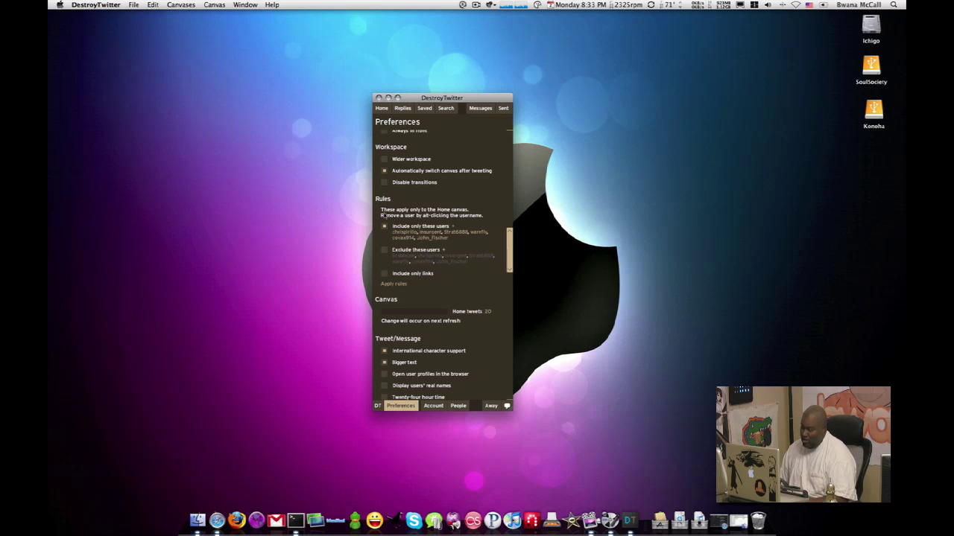
- Remove every account from the include and exclude lists, check Include only links, and apply rules
click(431, 250)
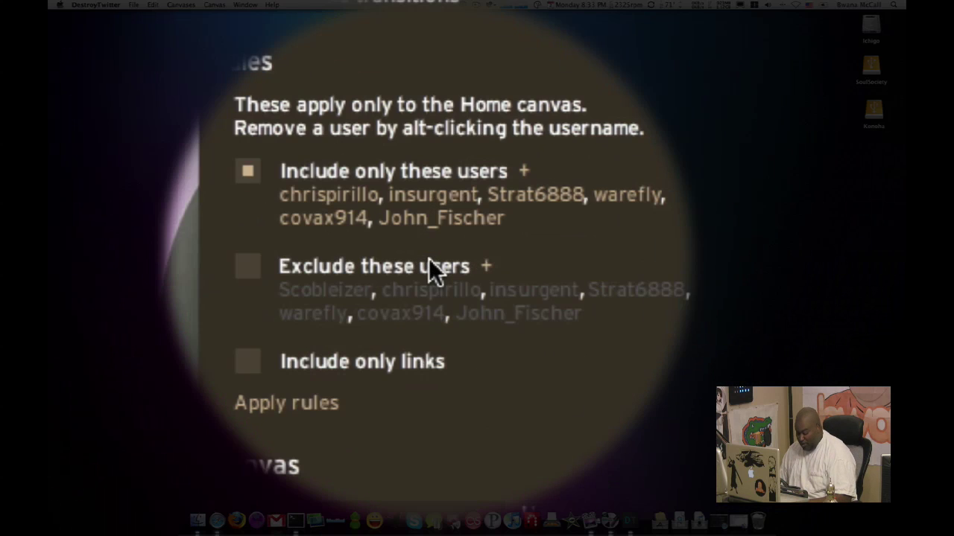
alt+click(408, 234)
alt+click(414, 262)
alt+click(415, 262)
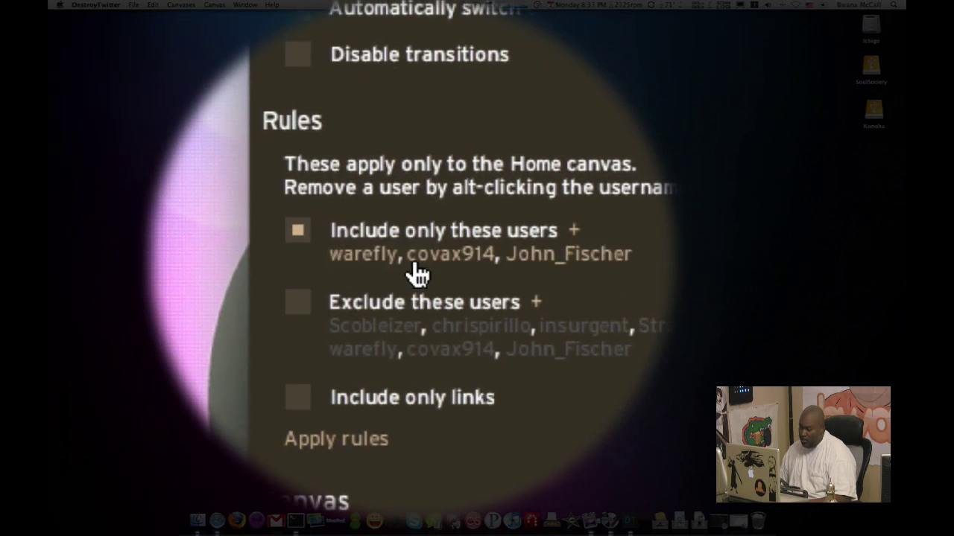
alt+click(412, 260)
alt+click(412, 260)
alt+click(402, 261)
alt+click(403, 264)
alt+click(404, 264)
alt+click(404, 264)
alt+click(404, 264)
alt+click(404, 264)
alt+click(404, 264)
alt+click(402, 263)
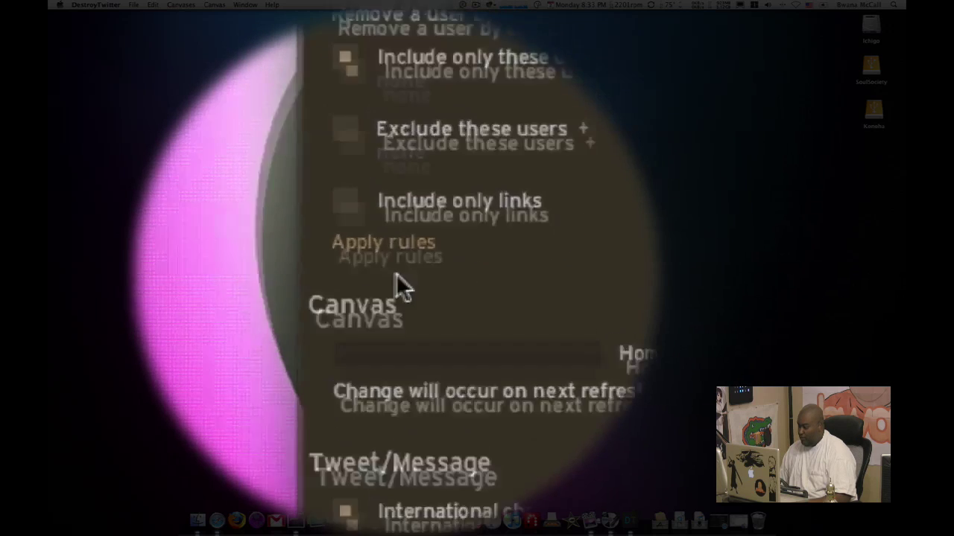
click(330, 314)
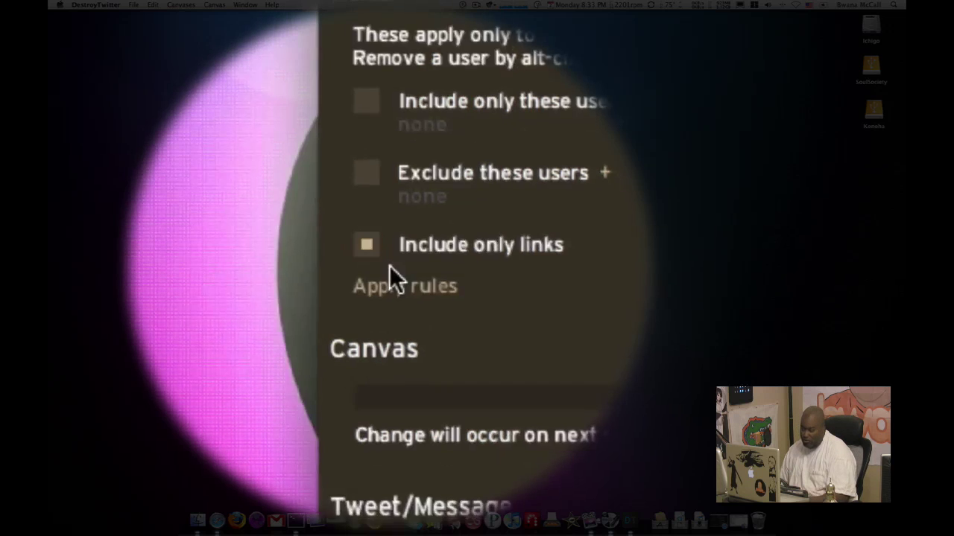
click(391, 281)
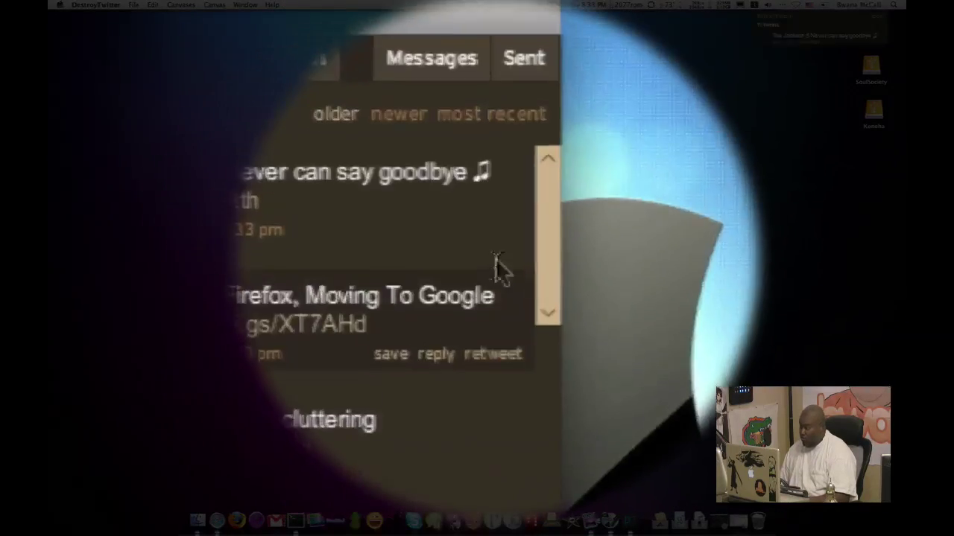
- Scroll through the links-only Home timeline to confirm every tweet carries a URL
scroll(436, 267, down, 10)
scroll(435, 274, down, 5)
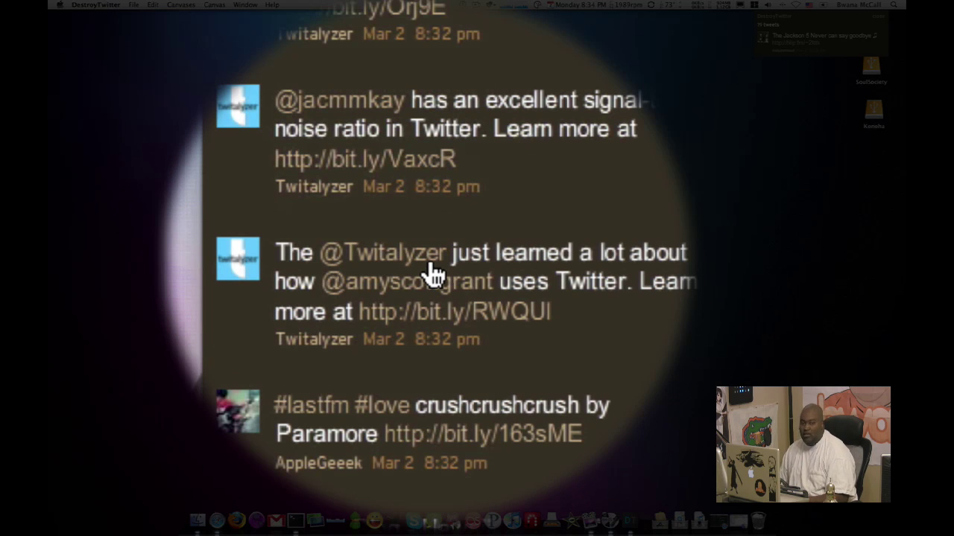
scroll(436, 274, up, 10)
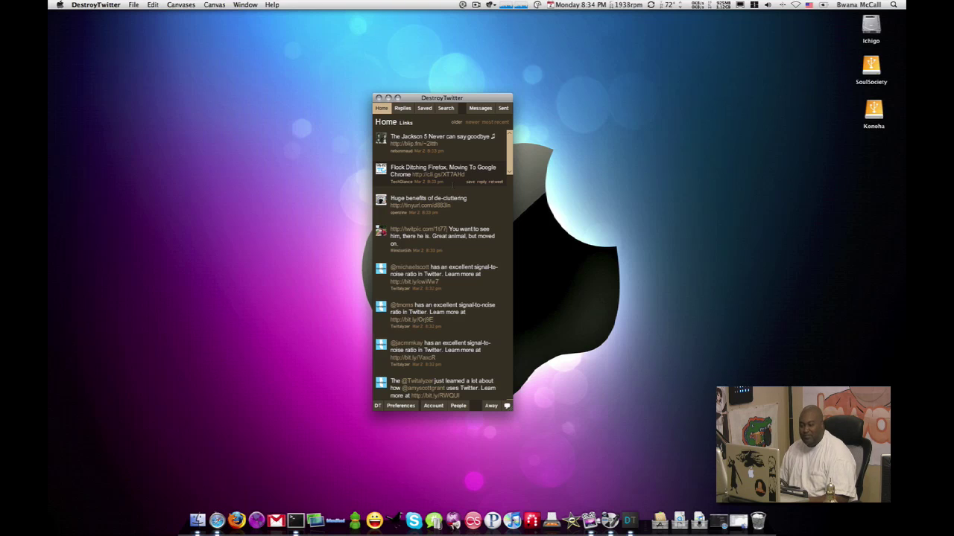
- Uncheck Include only links, apply the rules so Home shows all tweets, and return to Preferences
click(400, 405)
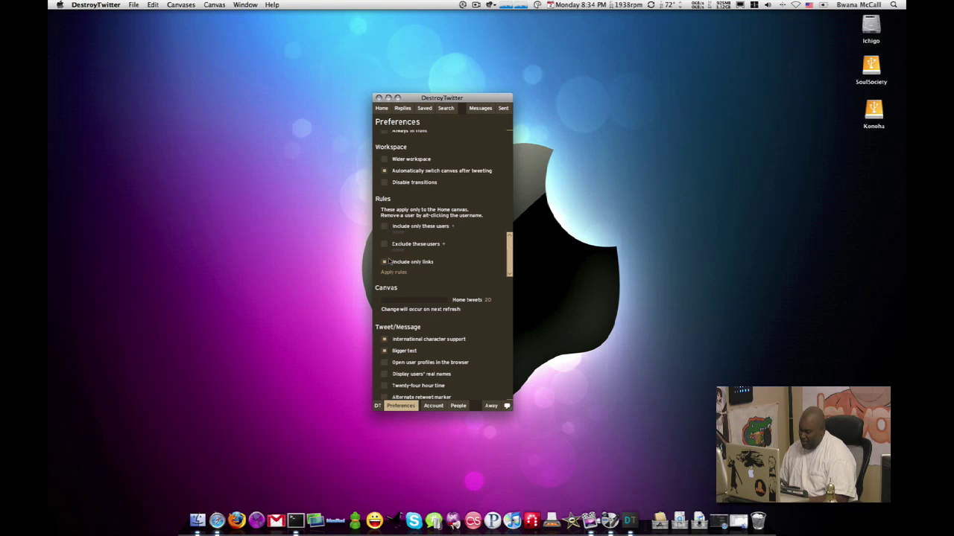
click(394, 272)
click(400, 405)
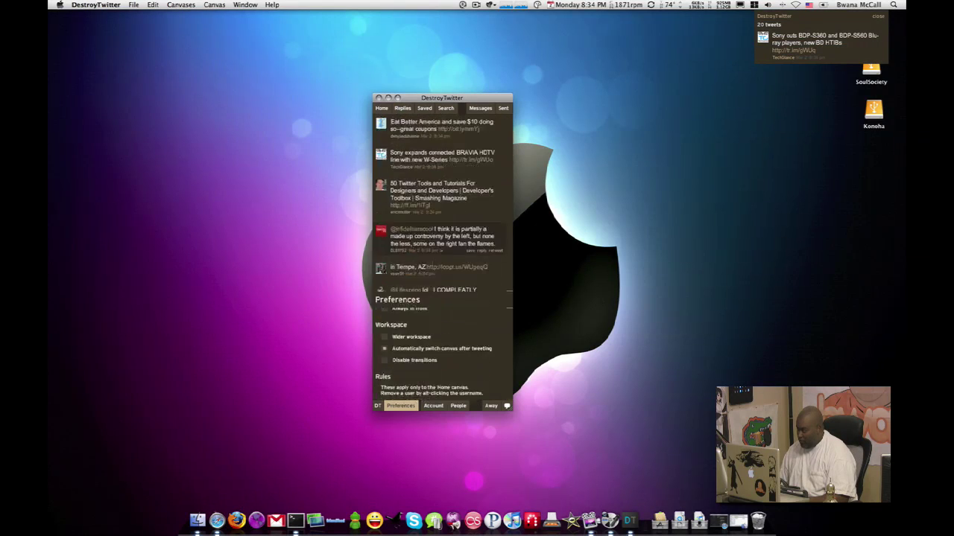
- Scroll down the Preferences page to the Notifications settings
scroll(432, 266, down, 1)
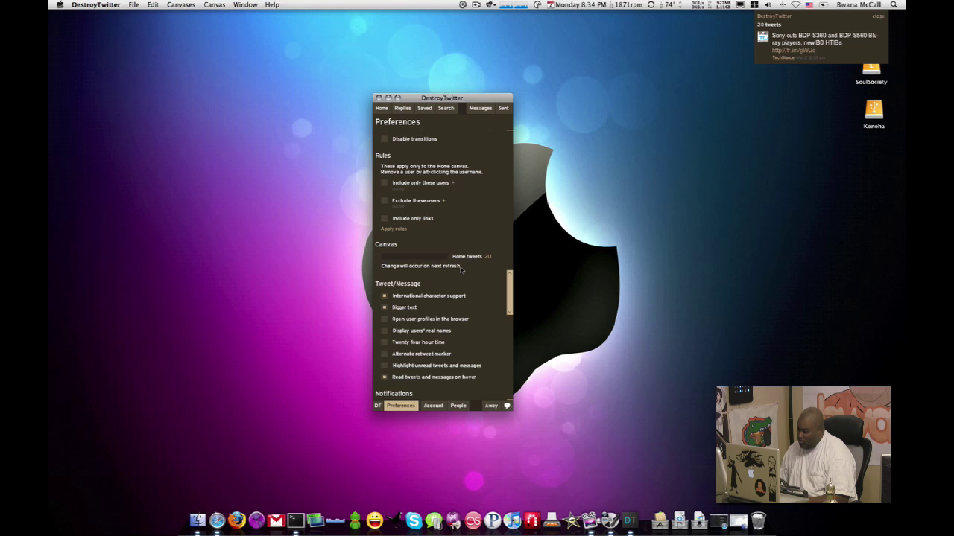
scroll(421, 262, down, 2)
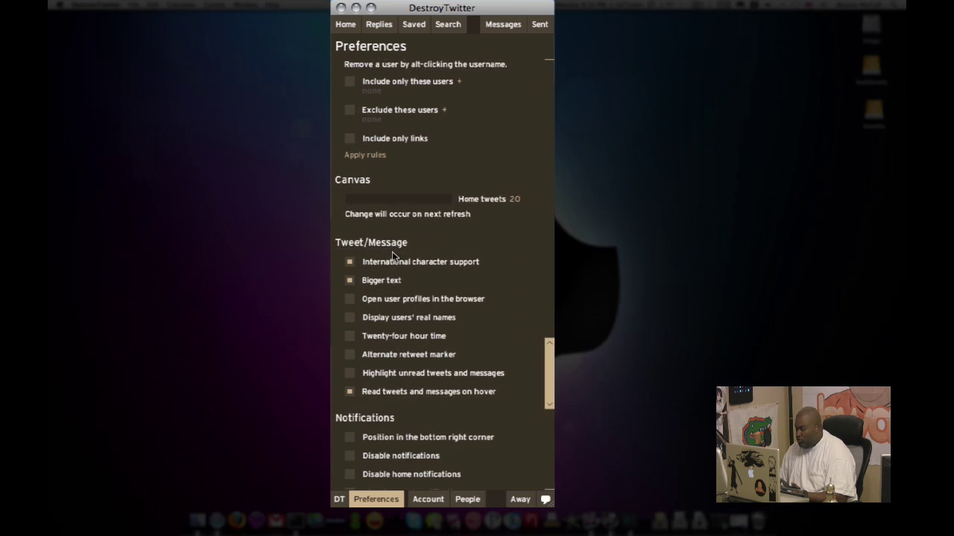
scroll(411, 250, down, 1)
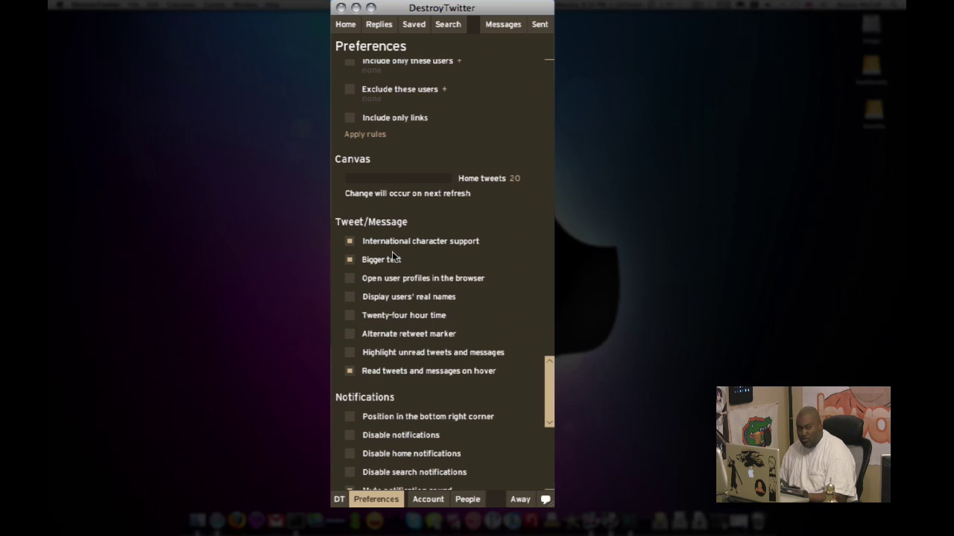
scroll(395, 266, down, 1)
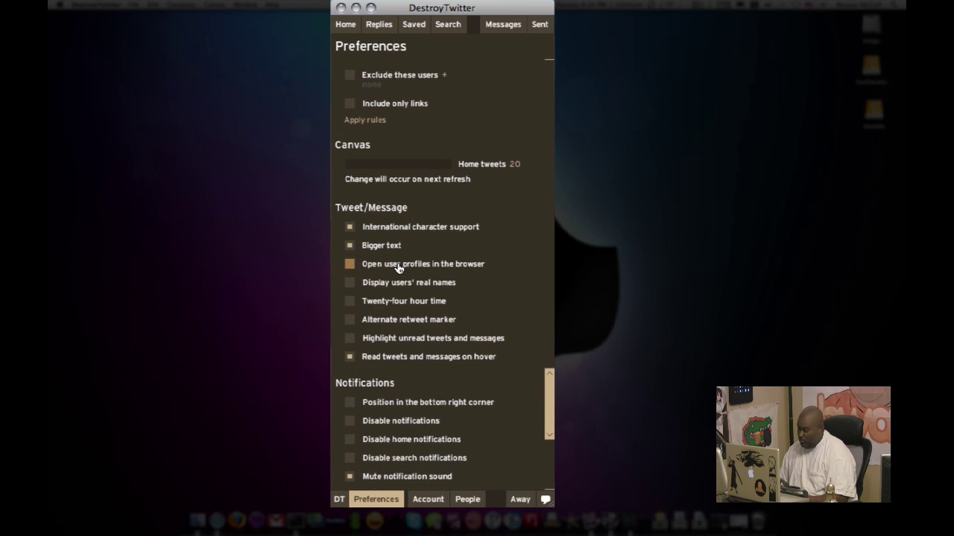
scroll(397, 268, down, 3)
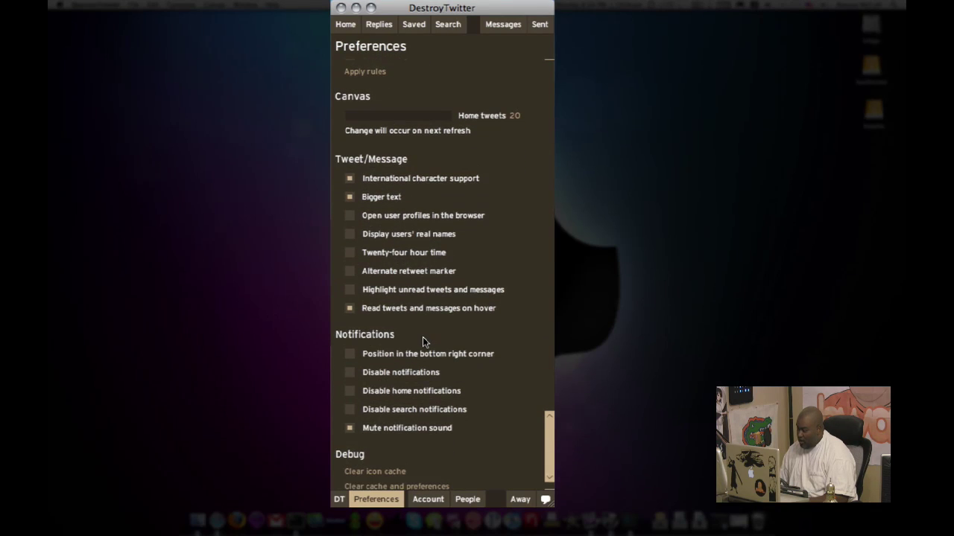
scroll(423, 337, down, 1)
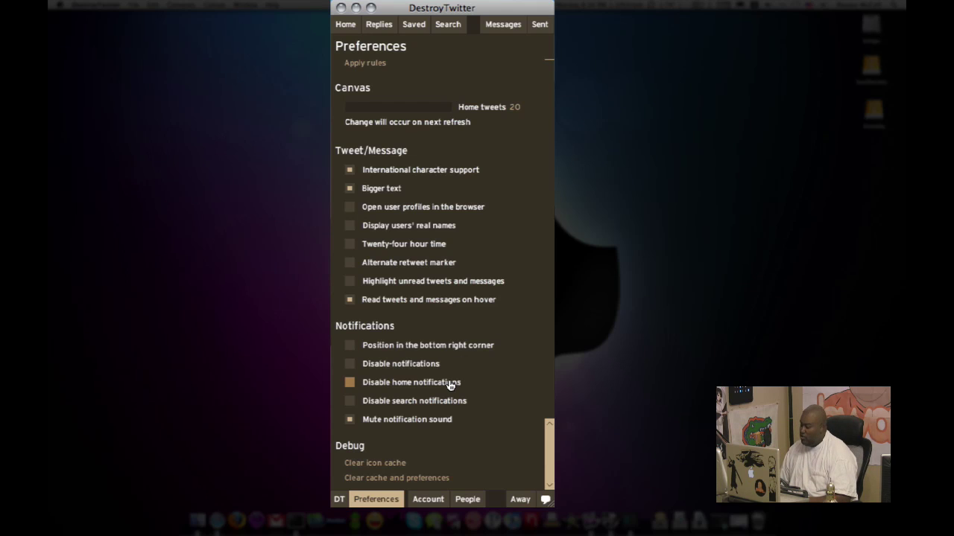
scroll(450, 386, up, 1)
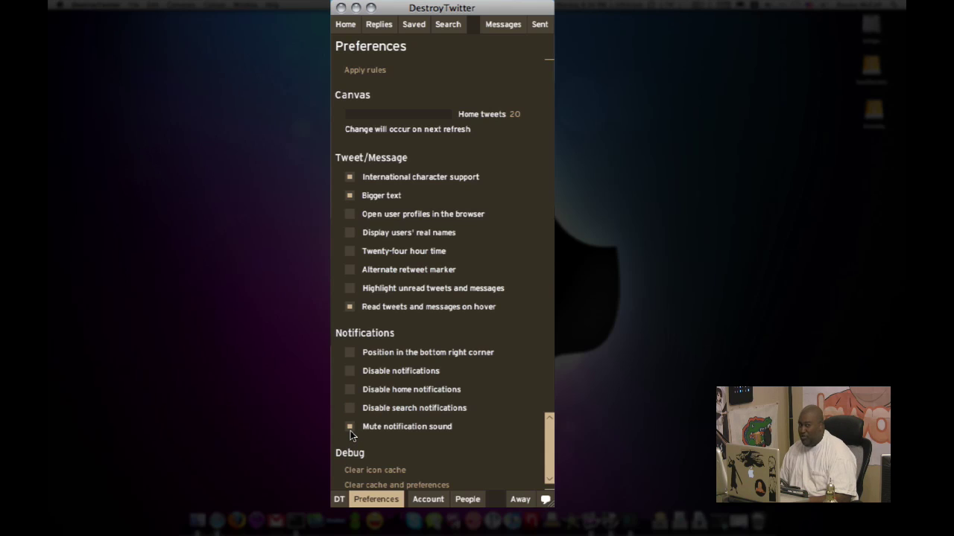
- Look at the Account and People pages, then open TechGlance's profile from a Home tweet
click(414, 504)
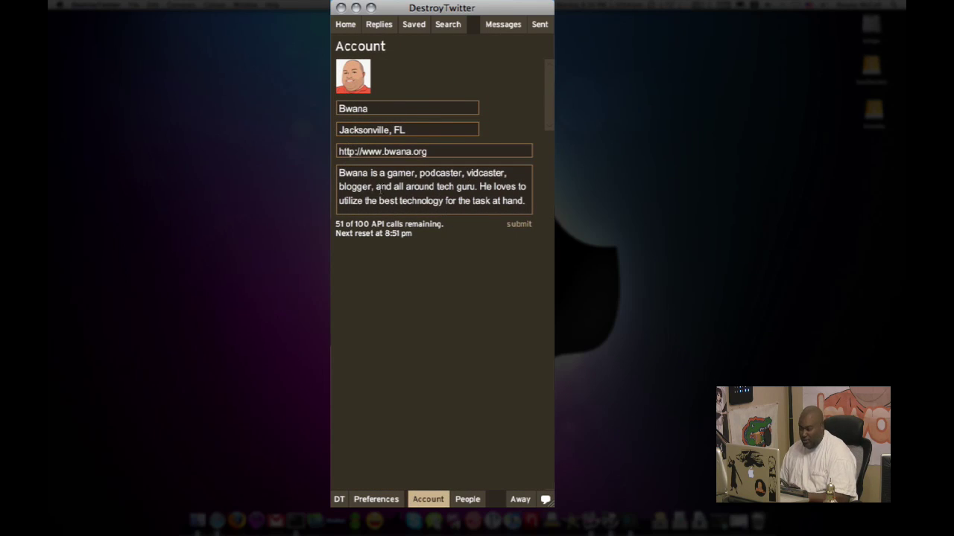
click(467, 499)
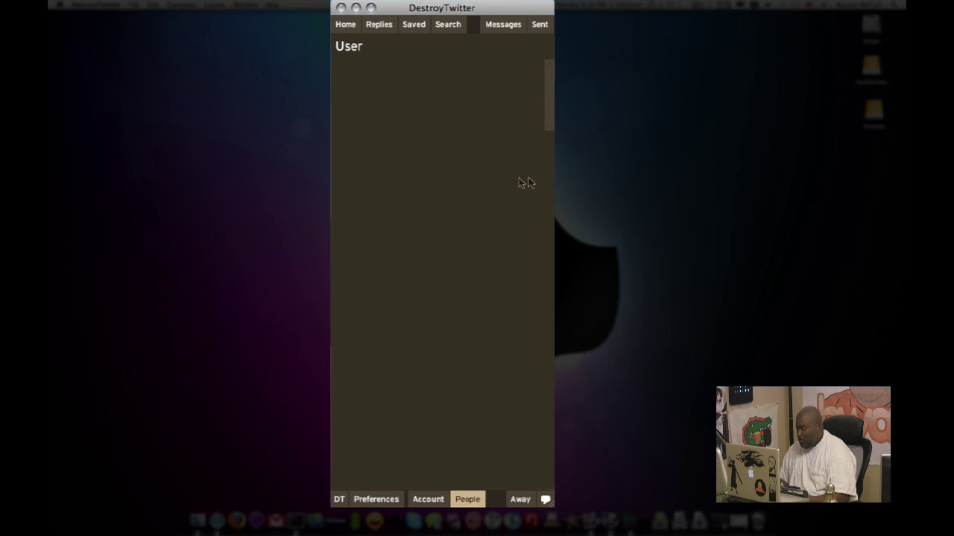
click(343, 27)
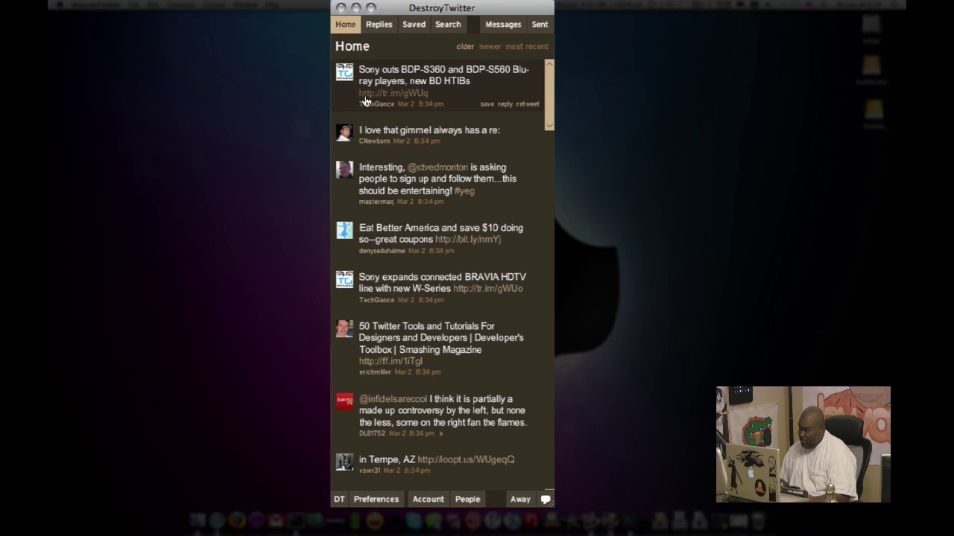
click(365, 103)
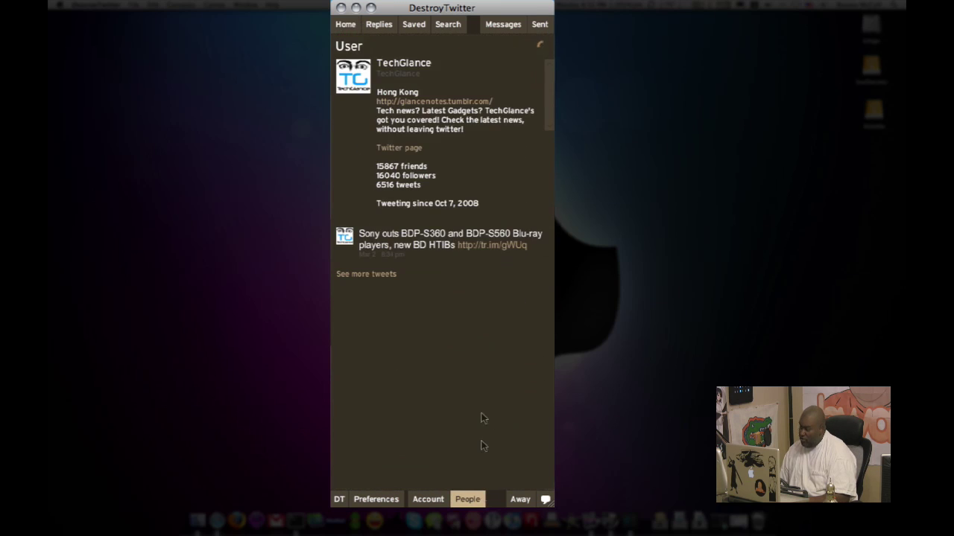
mouse_move(432, 172)
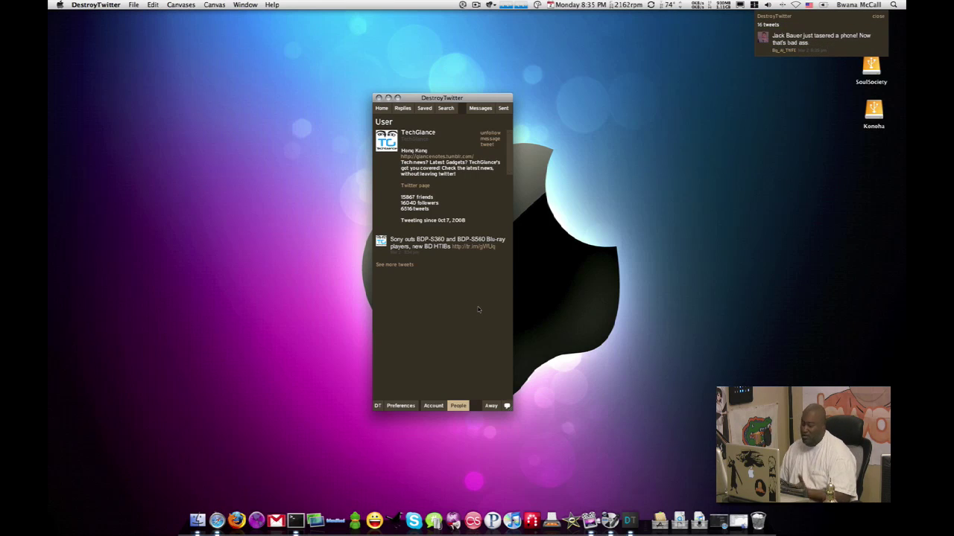
- View the Home, Replies, Saved and Search canvases in turn
click(382, 108)
click(404, 109)
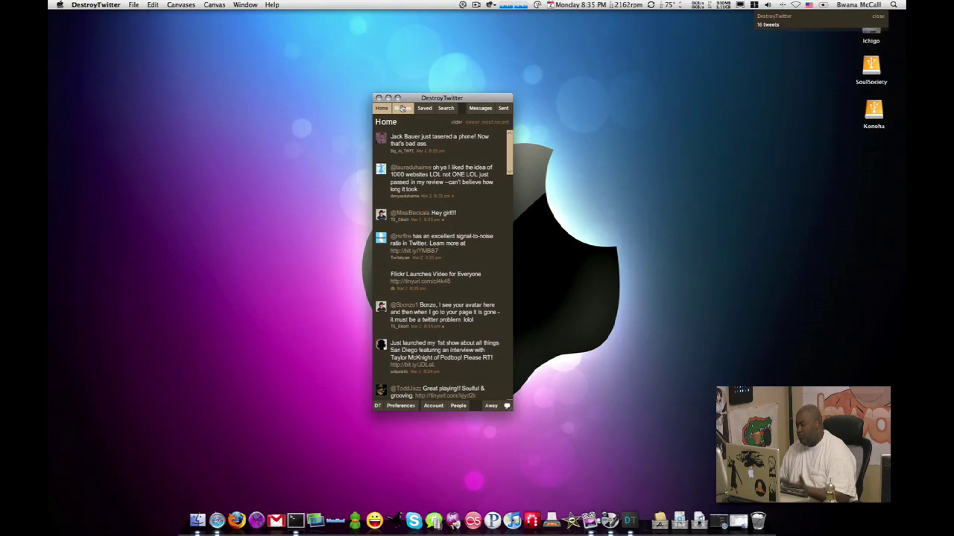
click(424, 109)
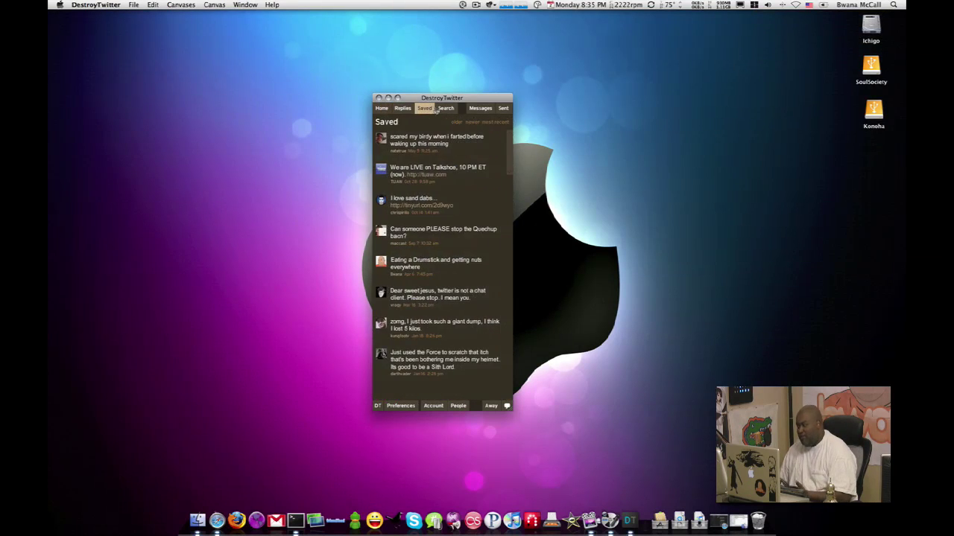
click(439, 109)
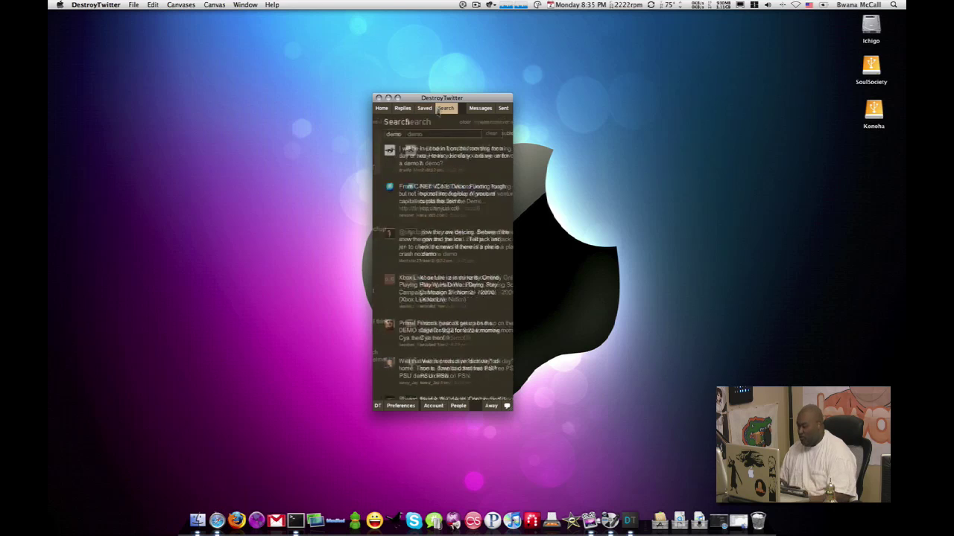
- Turn on Wider workspace in Preferences
click(400, 406)
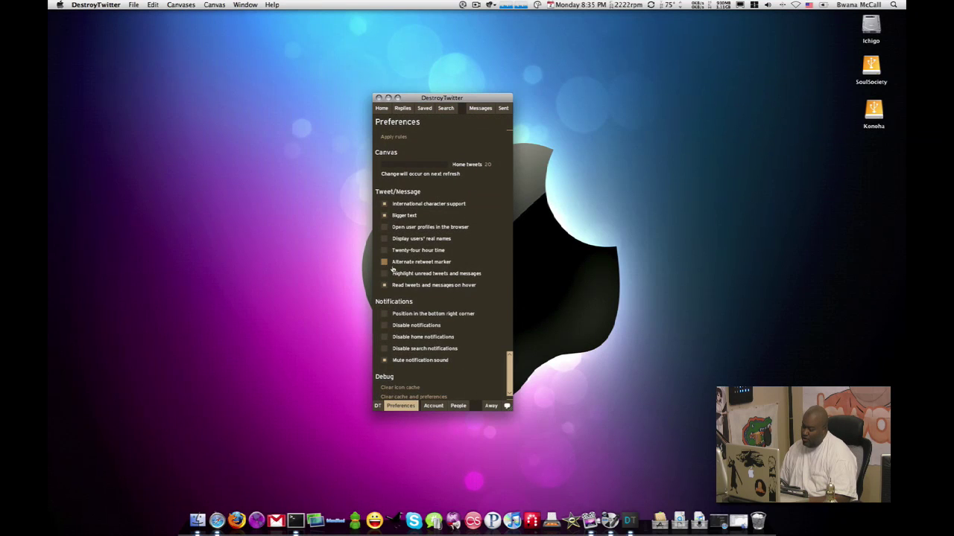
scroll(392, 270, up, 5)
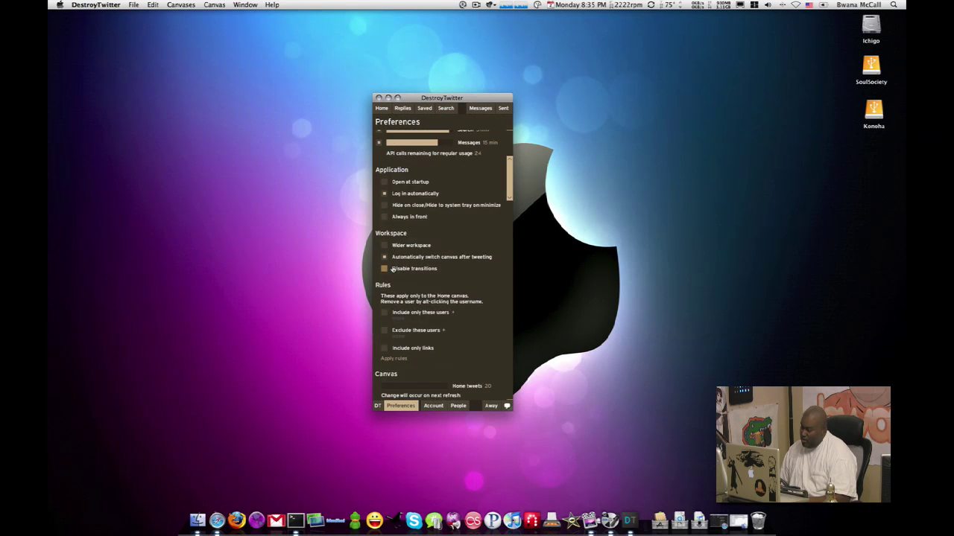
click(384, 245)
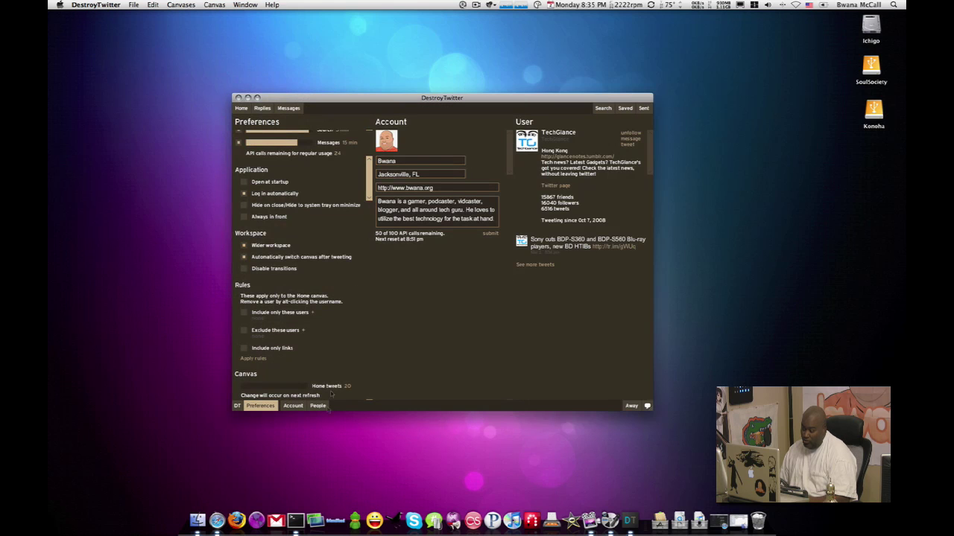
- Close the DestroyTwitter window
click(237, 99)
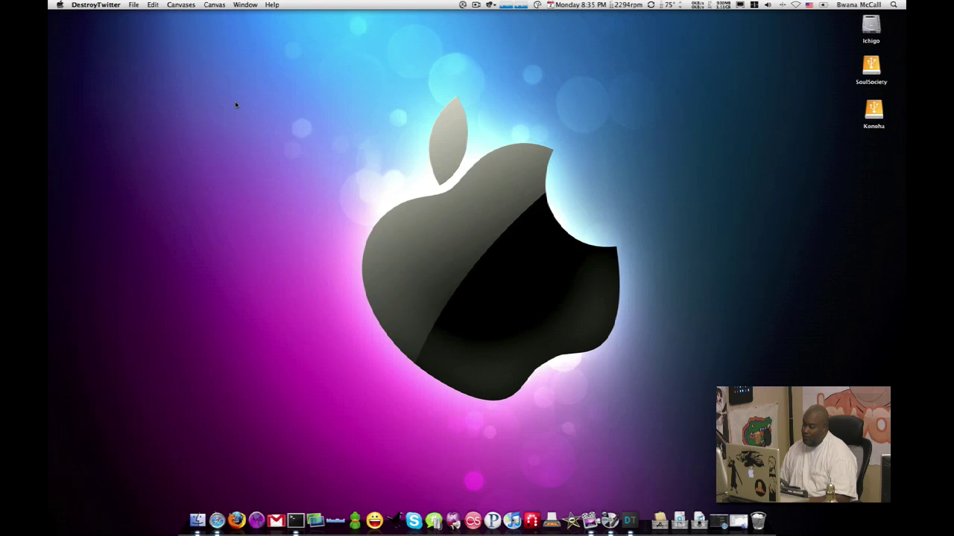